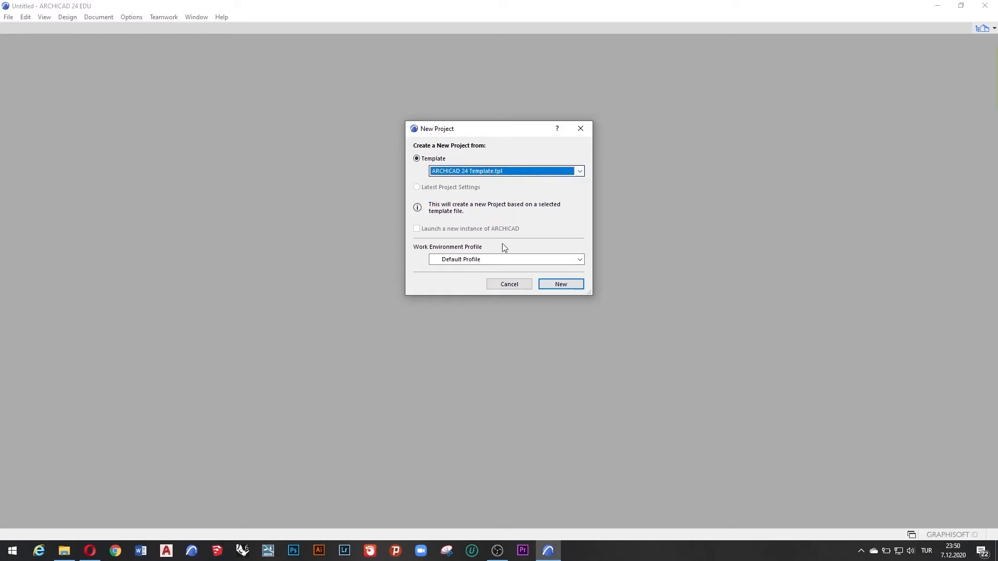
Create a new project from the ARCHICAD 24 template and turn on the construction grid display
left_click(561, 284)
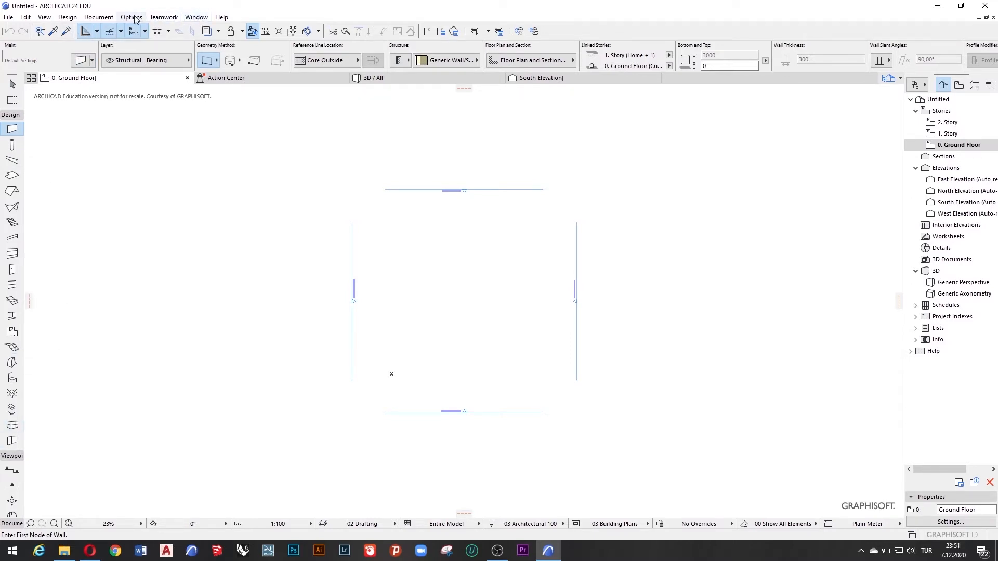
left_click(12, 84)
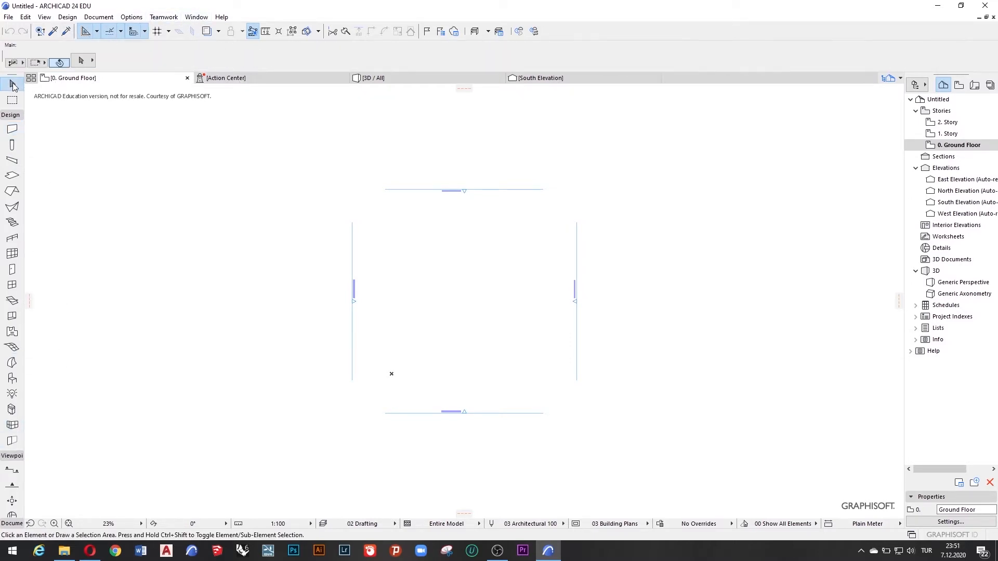
left_click(168, 31)
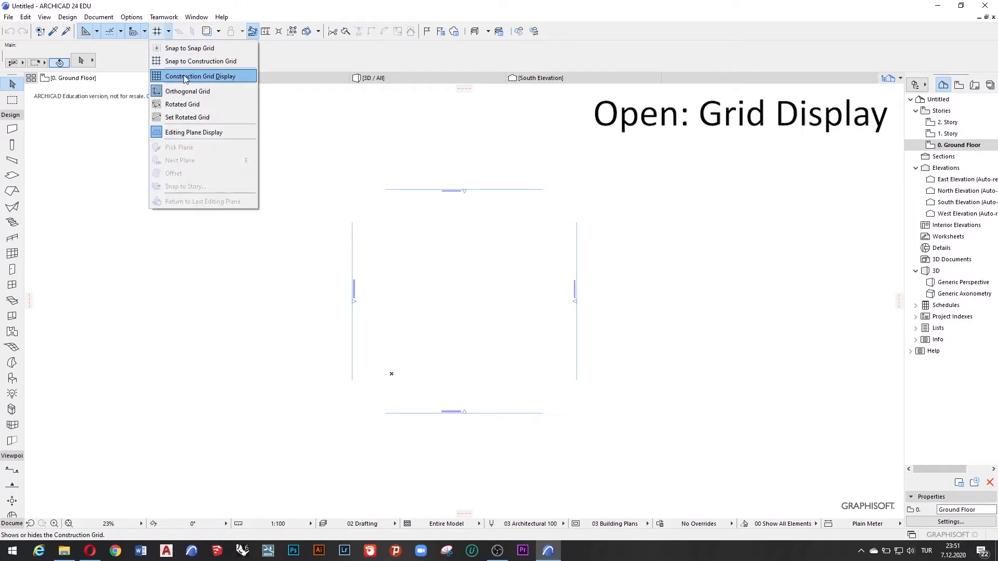
left_click(208, 78)
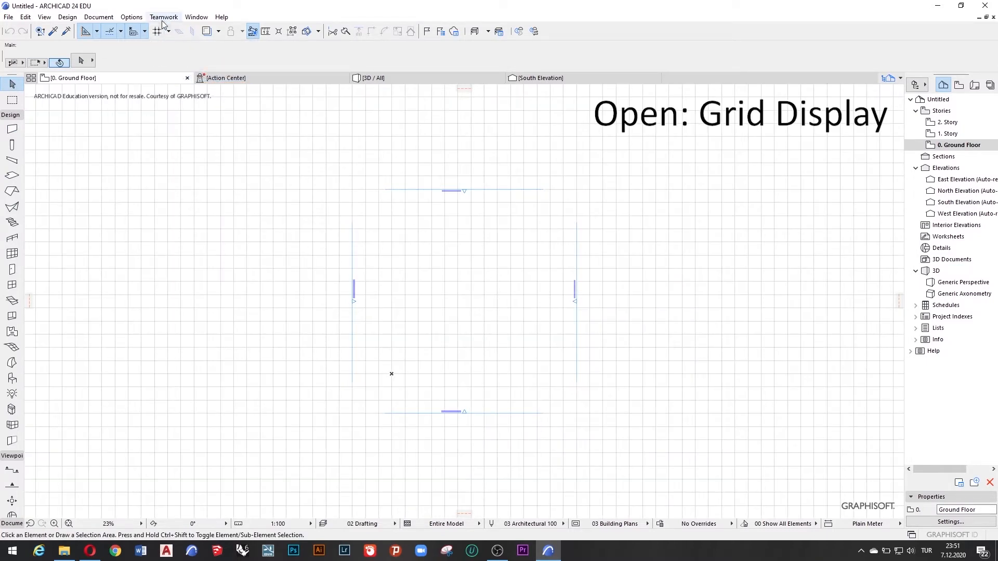
Add a trial layer in the model view layer settings, delete it again and close the settings
left_click(88, 18)
mouse_move(104, 46)
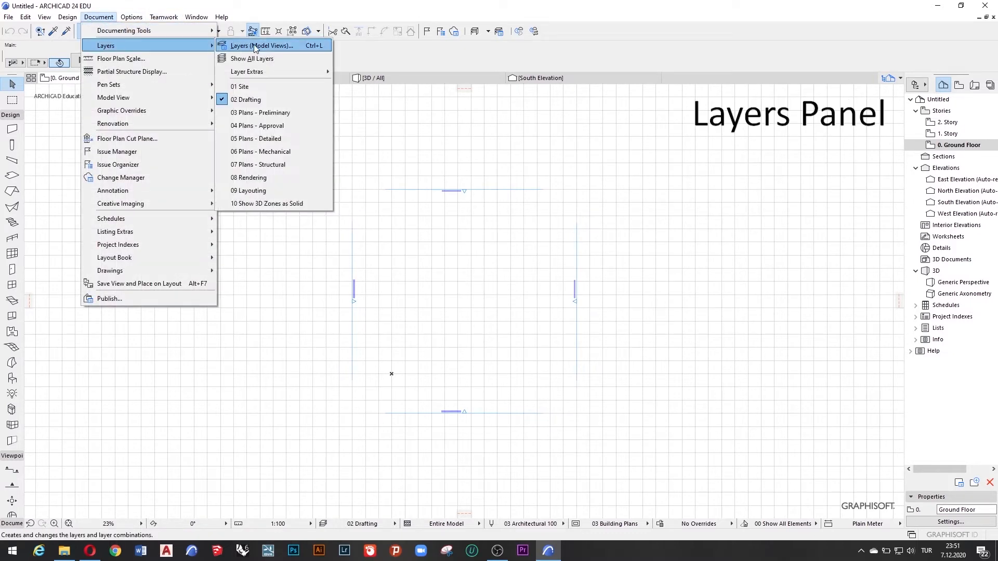
left_click(254, 45)
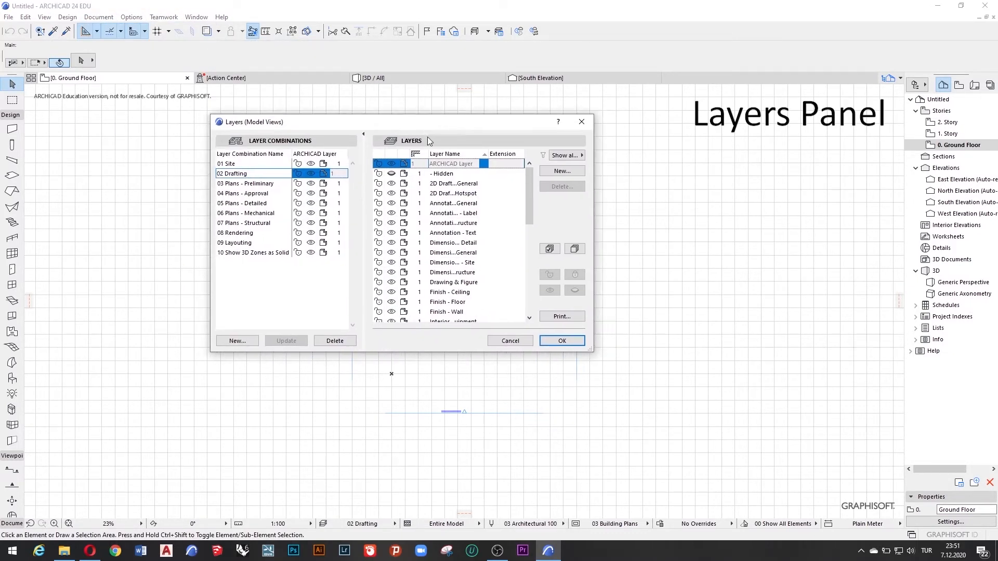
left_click(561, 172)
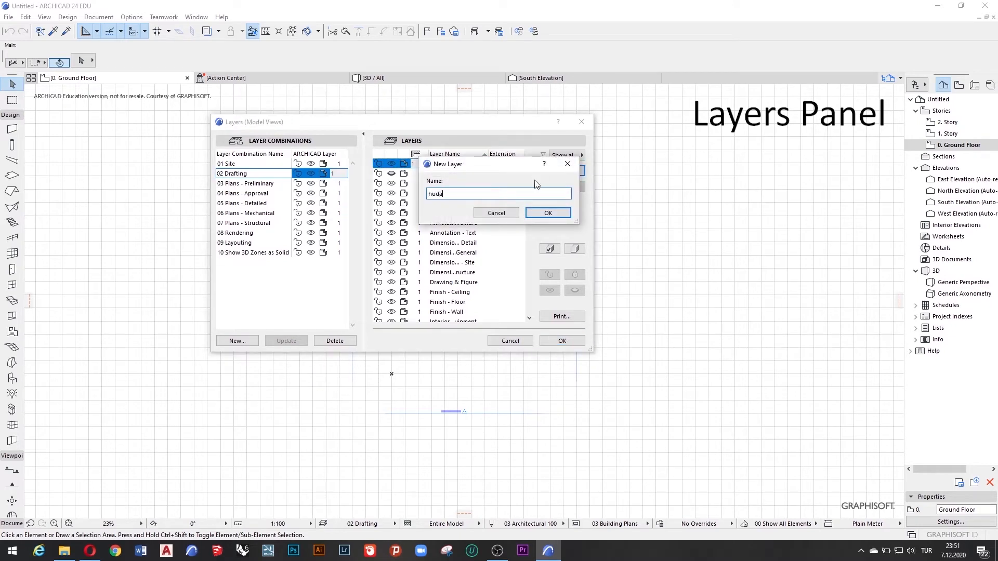
key("Return")
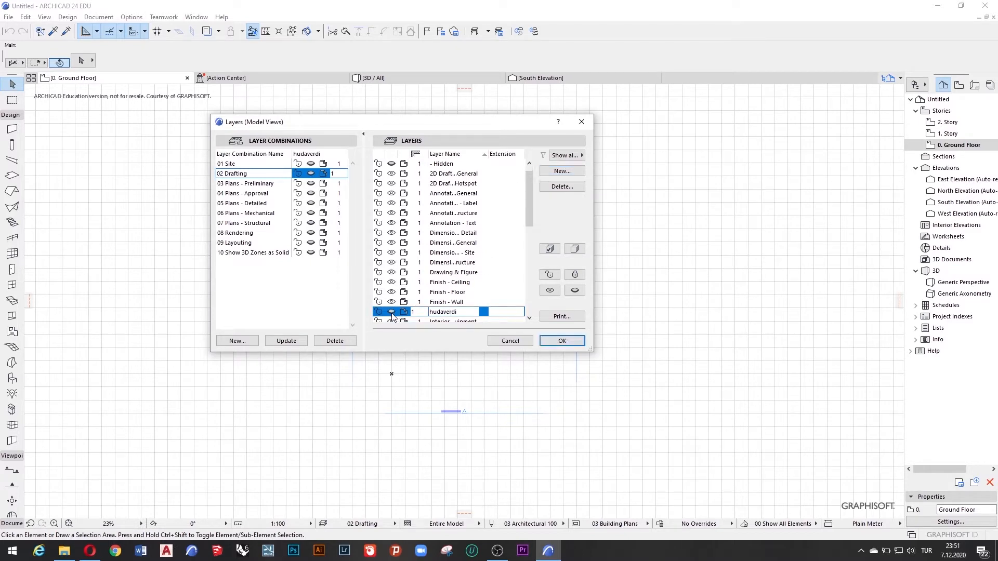
left_click(562, 186)
left_click(552, 258)
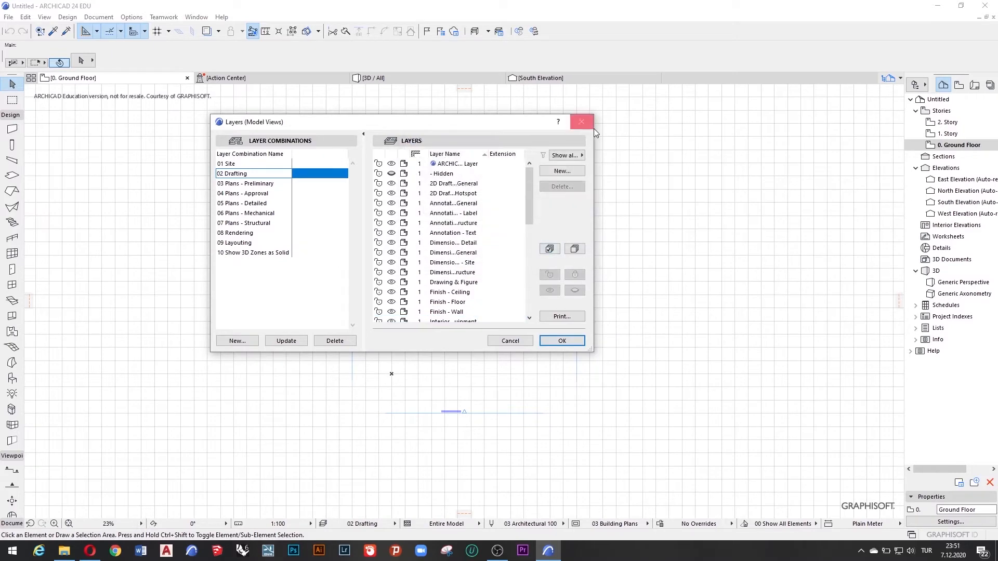
left_click(588, 126)
key("ctrl+l")
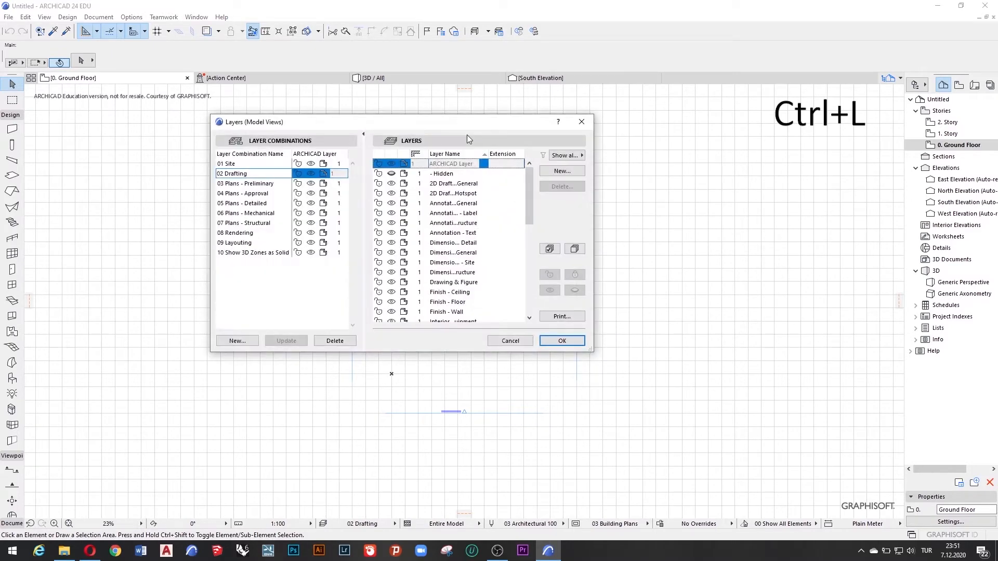
left_click(626, 130)
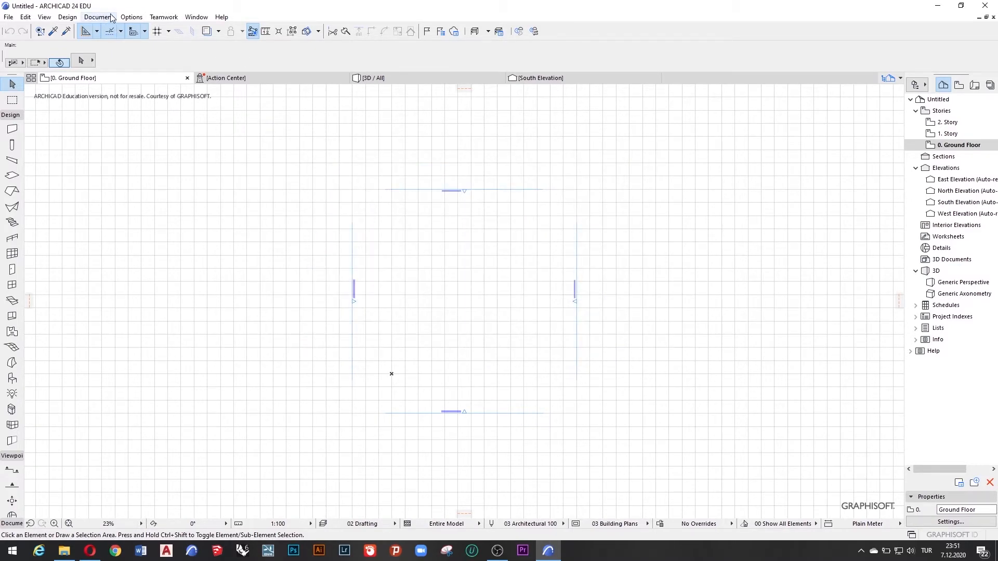
Show the Coordinates palette and move it beside the info box controls
left_click(191, 18)
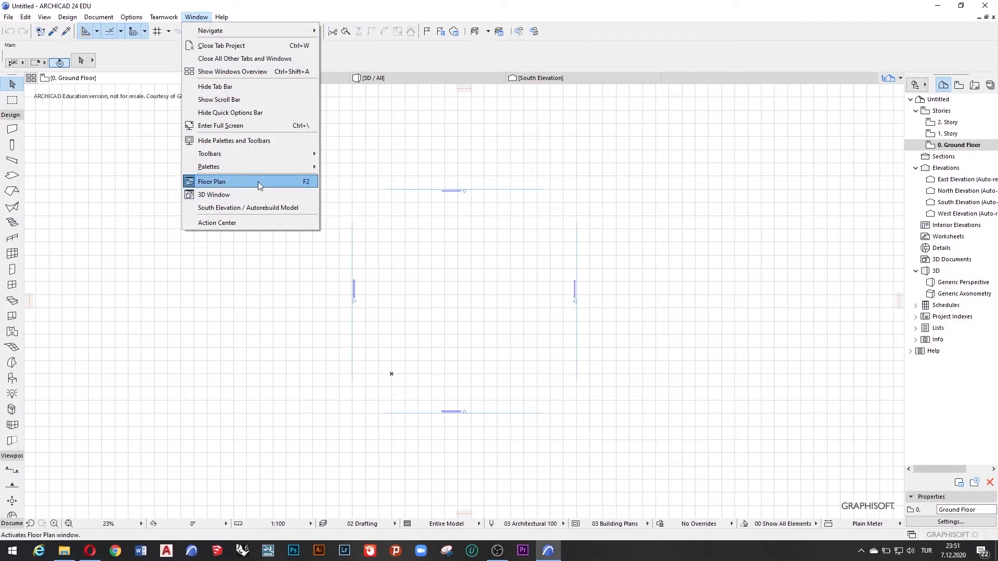
mouse_move(267, 166)
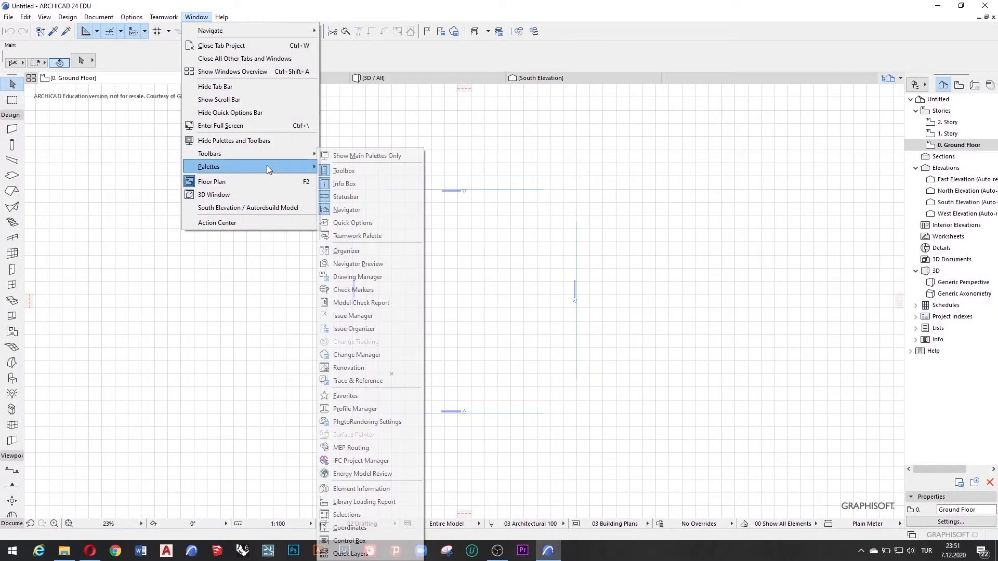
left_click(379, 528)
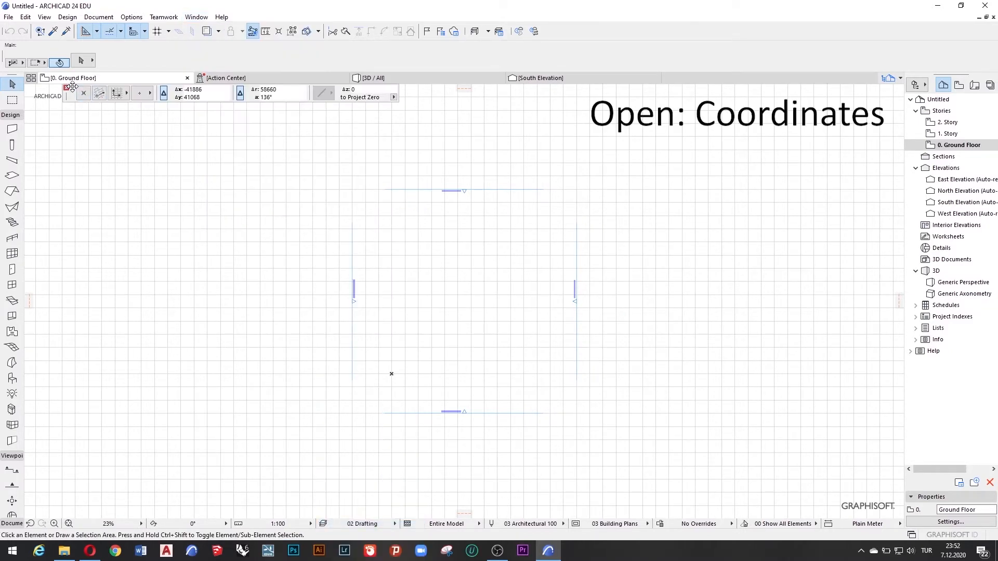
left_click_drag(72, 86, 102, 63)
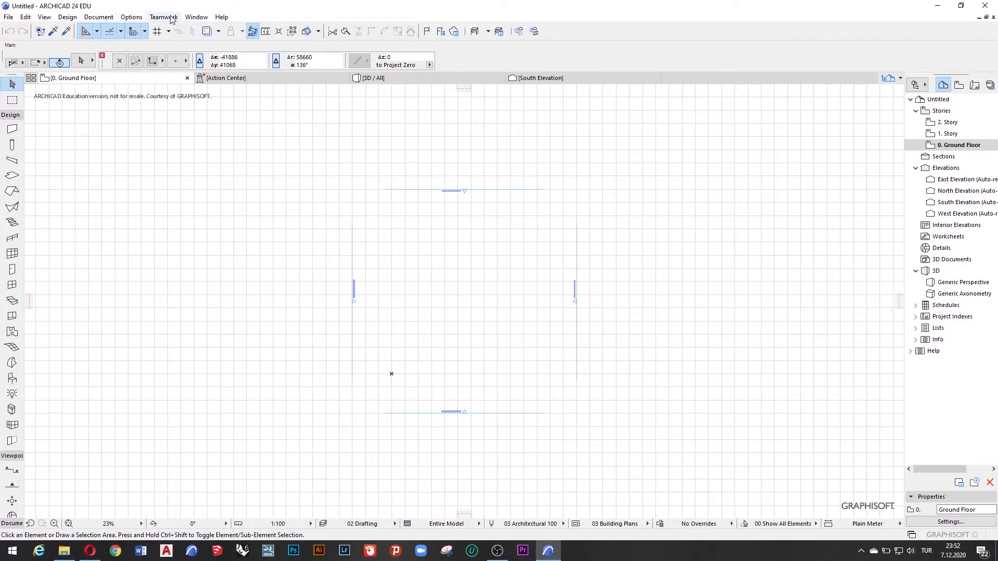
Show the Control Box palette
left_click(196, 17)
mouse_move(289, 166)
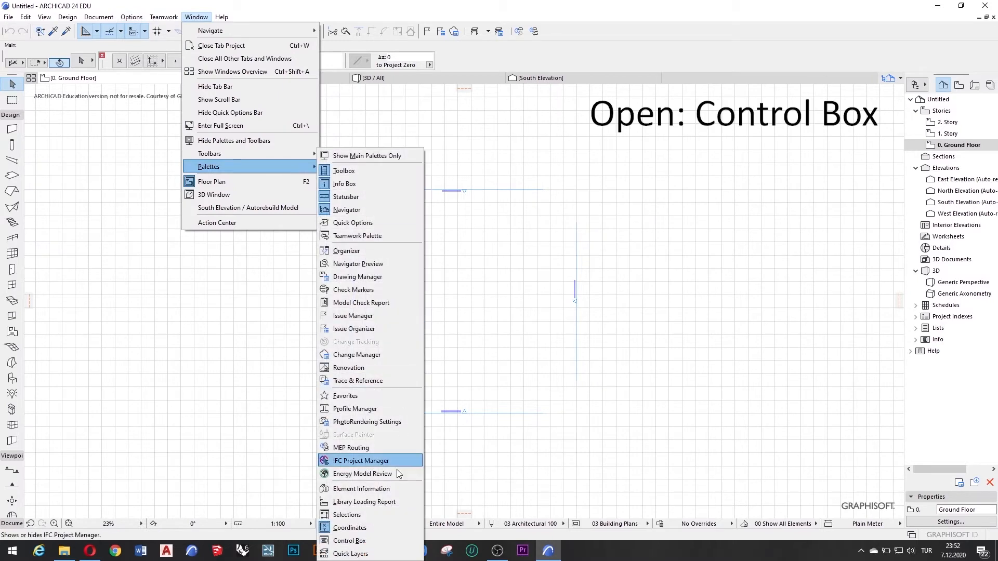
left_click(381, 541)
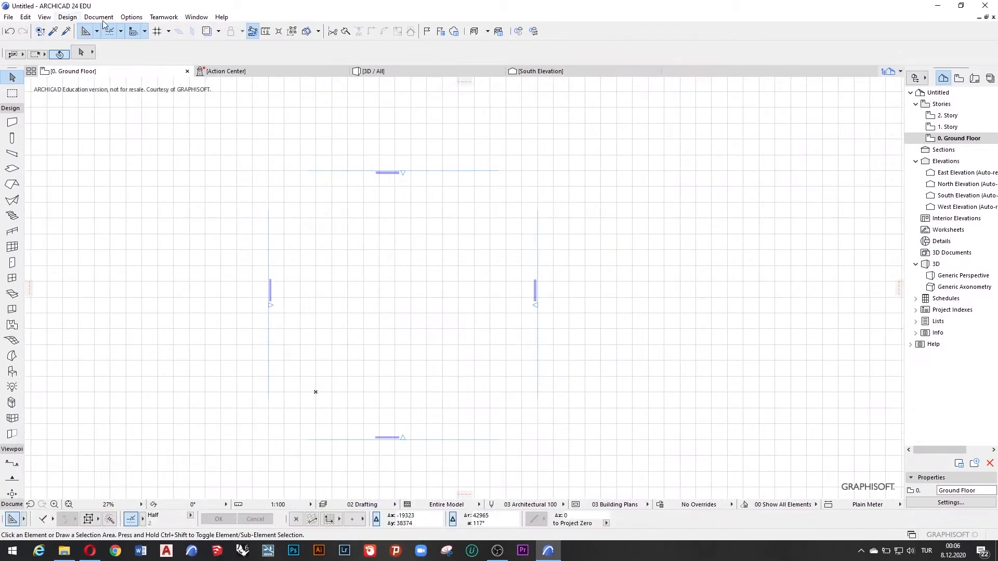
Set both the length unit and the layout unit of the project's working units to centimeter
left_click(132, 17)
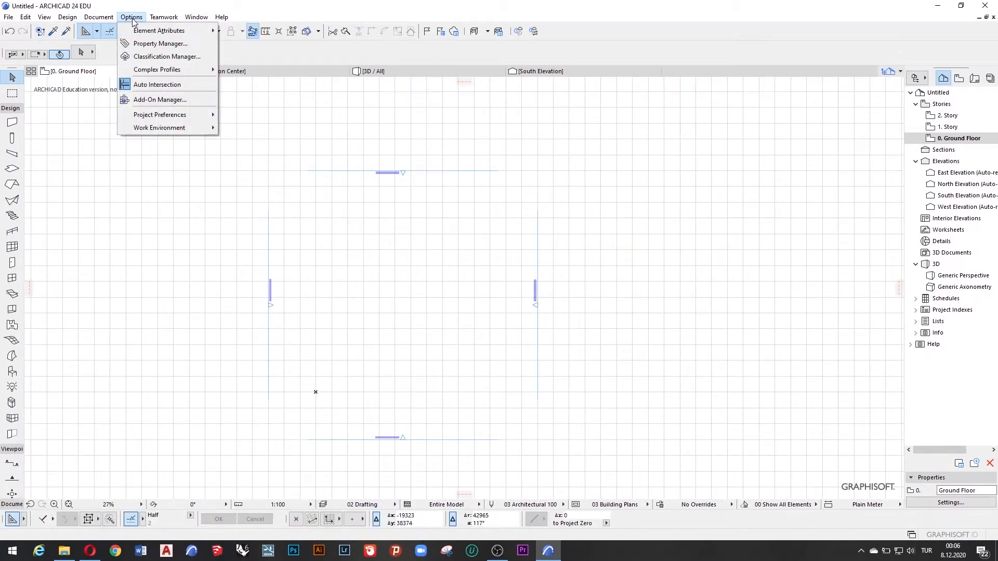
mouse_move(192, 115)
left_click(289, 117)
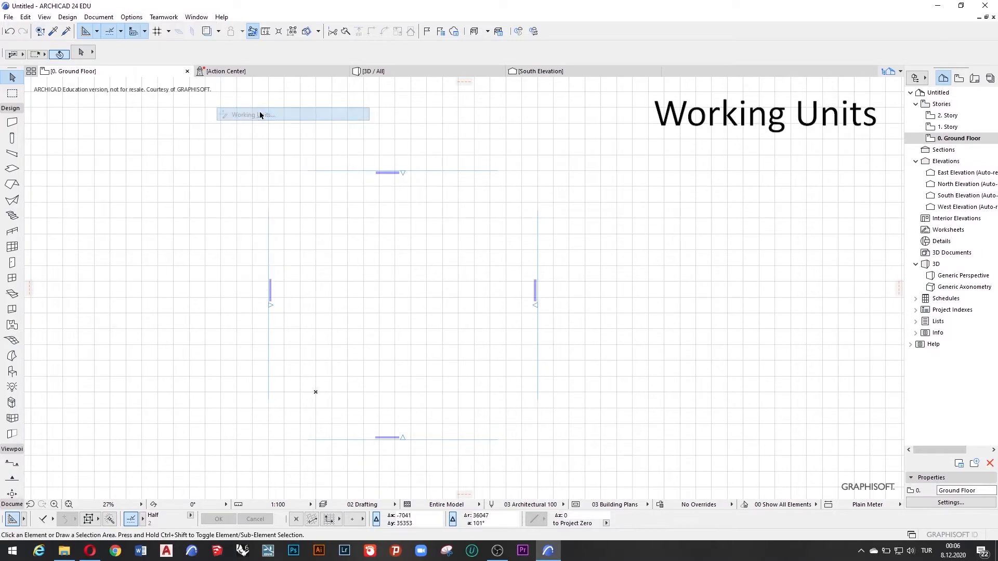
left_click(421, 117)
left_click(343, 144)
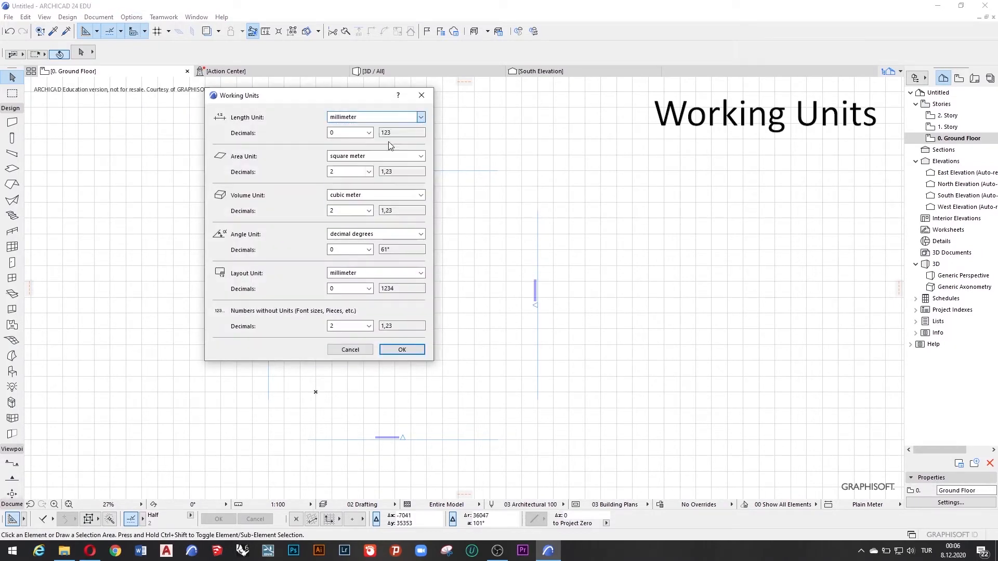
left_click(353, 273)
left_click(343, 300)
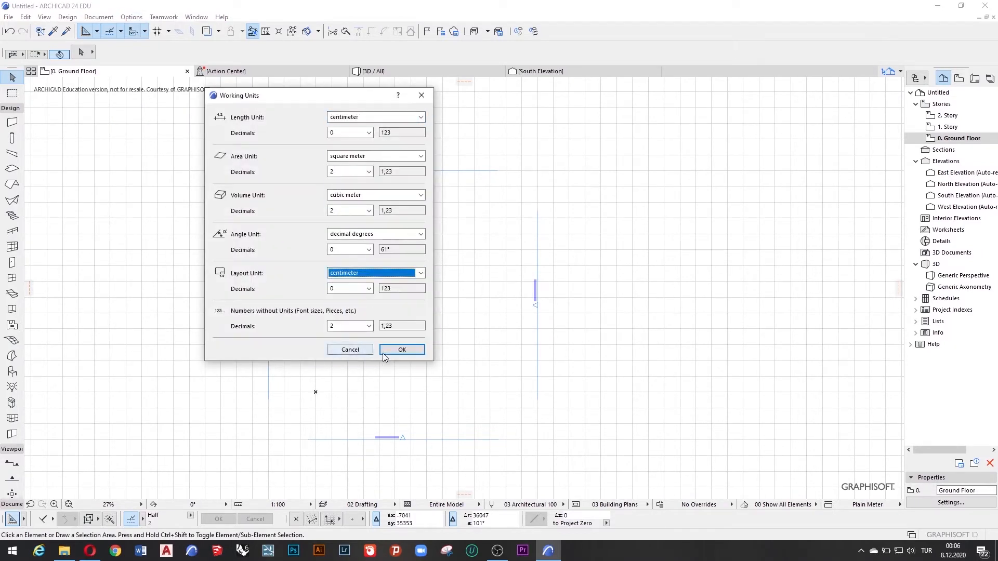
left_click(403, 349)
Set the Wall tool to single straight walls and draw one slanted wall across the upper part of the ground floor plan
scroll(416, 301, "down", 2)
scroll(395, 268, "up", 1)
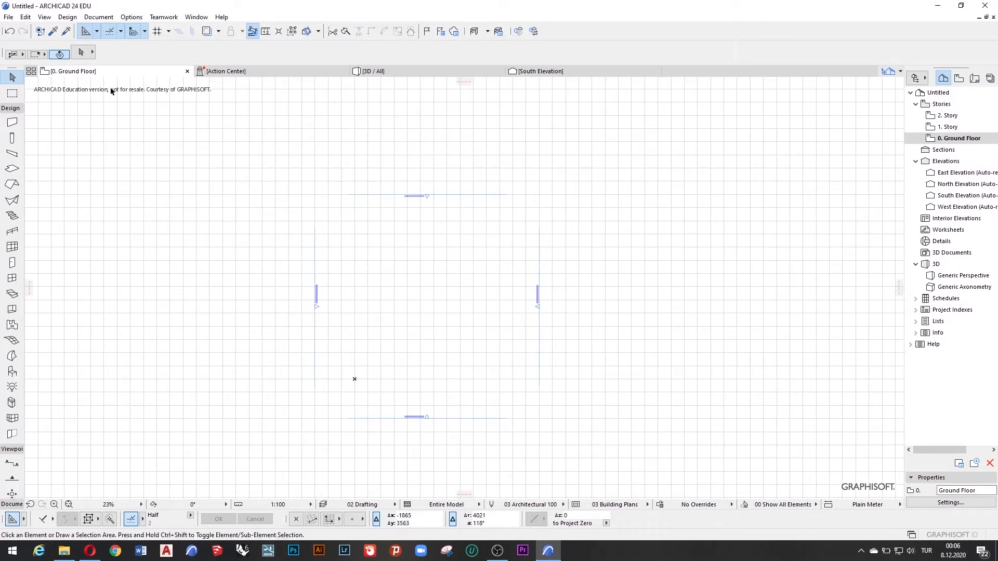
left_click(17, 124)
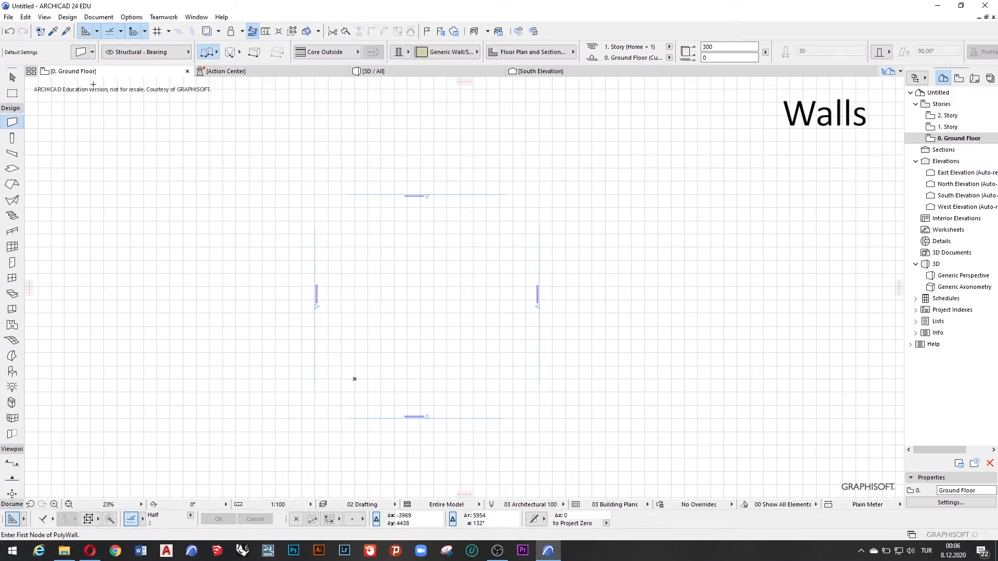
left_click(218, 53)
left_click(226, 44)
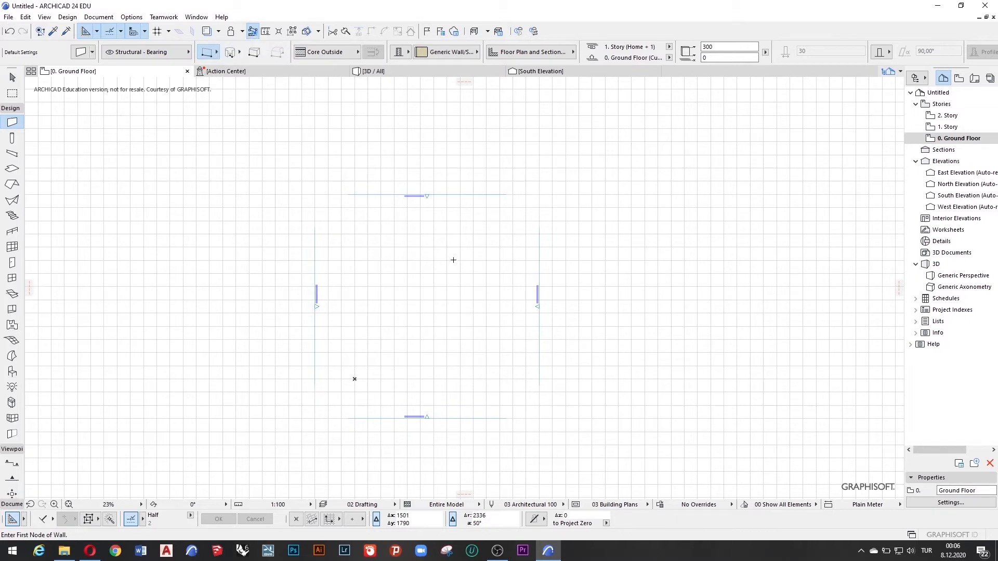
scroll(475, 263, "down", 2)
scroll(418, 267, "up", 2)
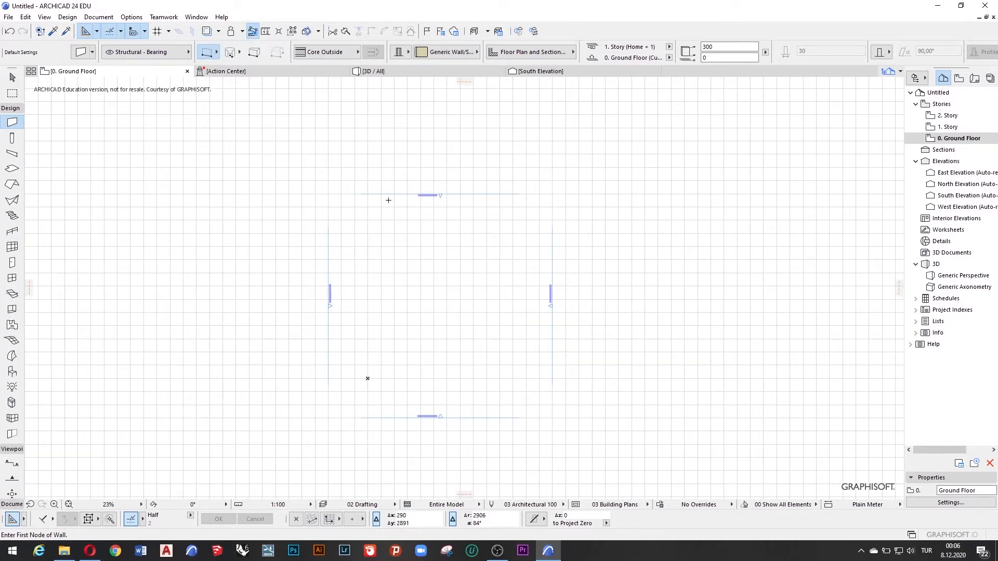
left_click(370, 243)
left_click(592, 177)
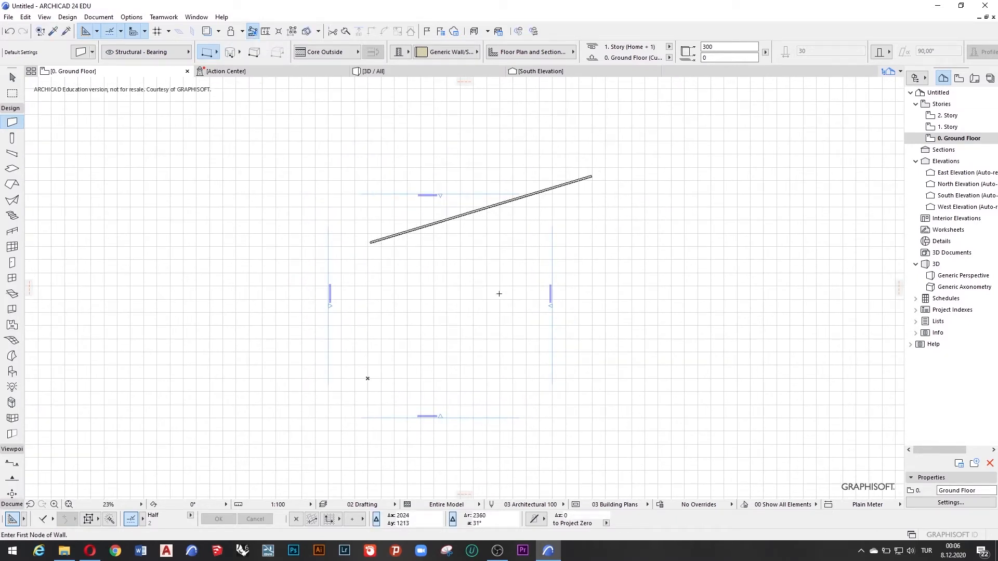
Draw two crossing slanted walls, a long nearly horizontal wall and a vertical wall below and beside the first wall
left_click(394, 322)
left_click(383, 285)
left_click(658, 424)
left_click(674, 321)
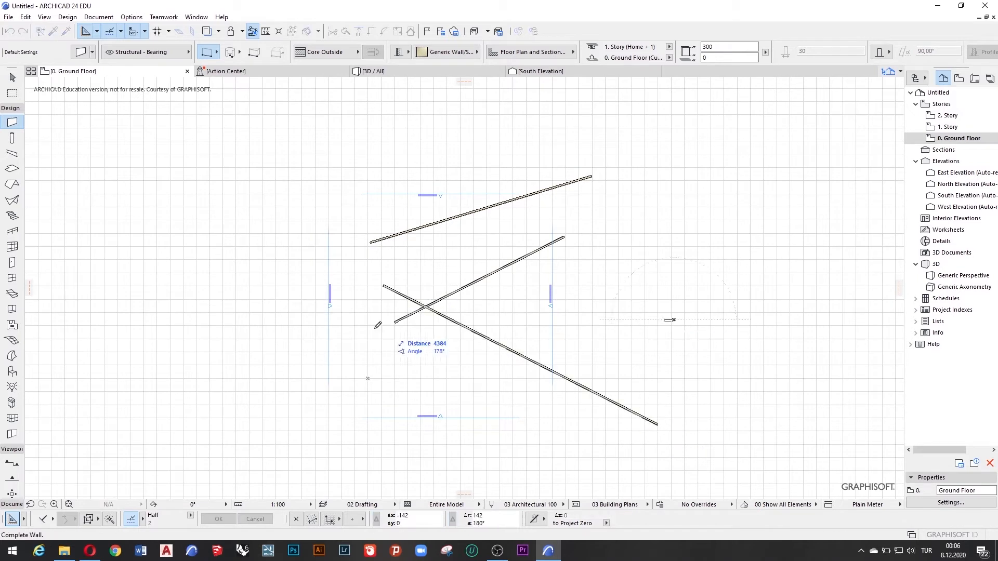
left_click(326, 330)
left_click(353, 394)
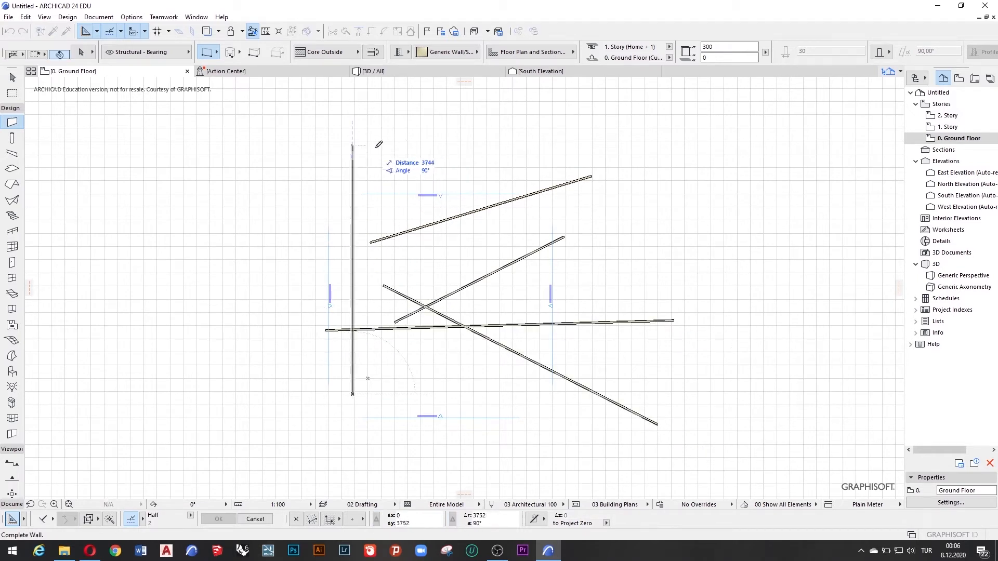
left_click(353, 183)
Draw three angle-constrained walls: a 45° diagonal across the slanted walls, plus a horizontal and a vertical wall outside the west elevation marker
left_click(444, 163)
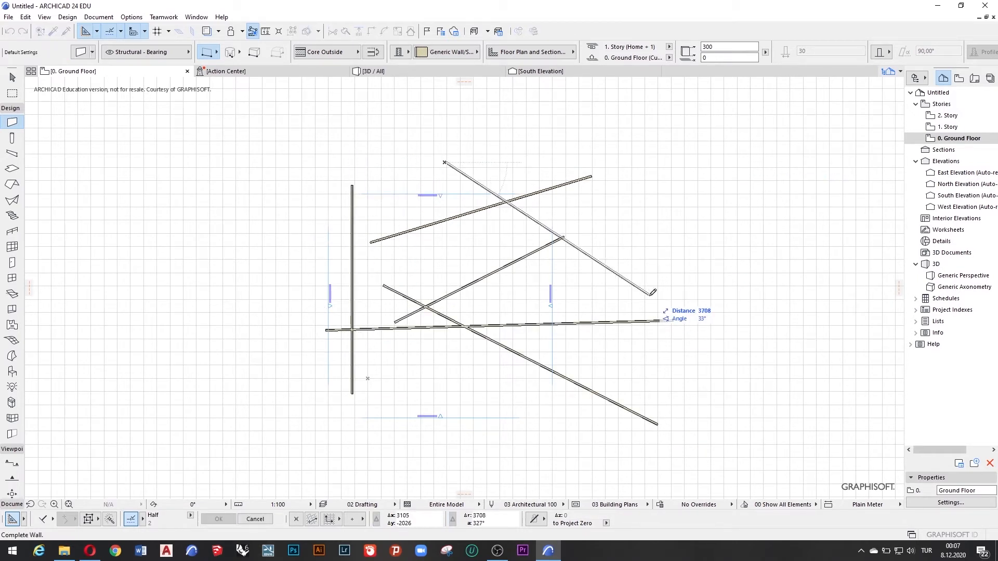
left_click(720, 375, "shift")
left_click(90, 158)
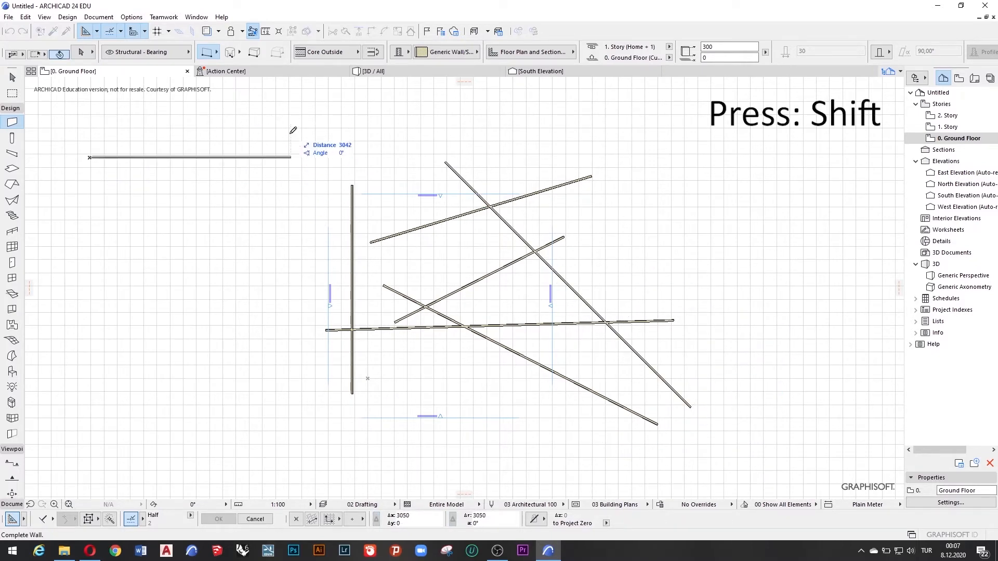
left_click(278, 130, "shift")
left_click(116, 190)
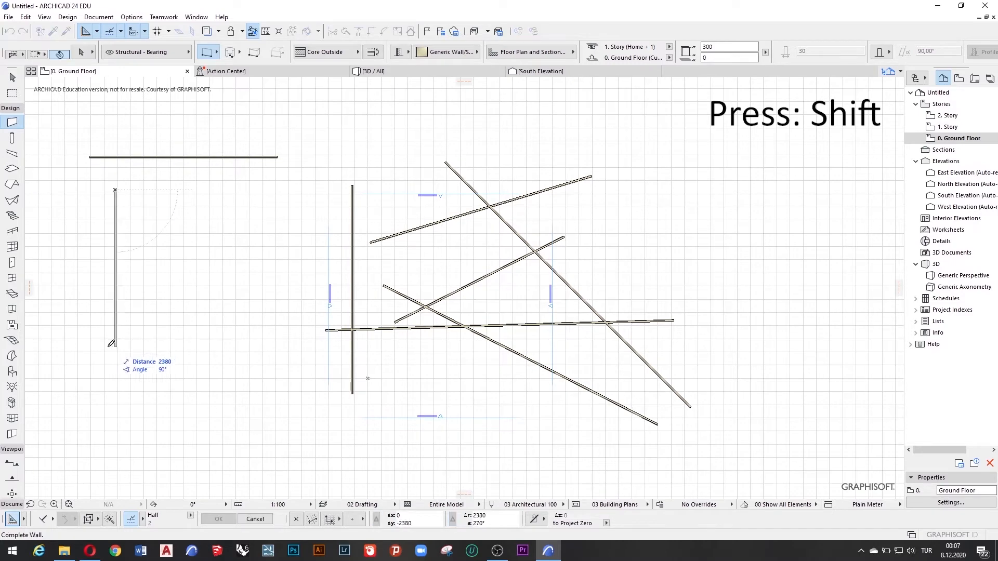
left_click(117, 389, "shift")
scroll(362, 244, "down", 4)
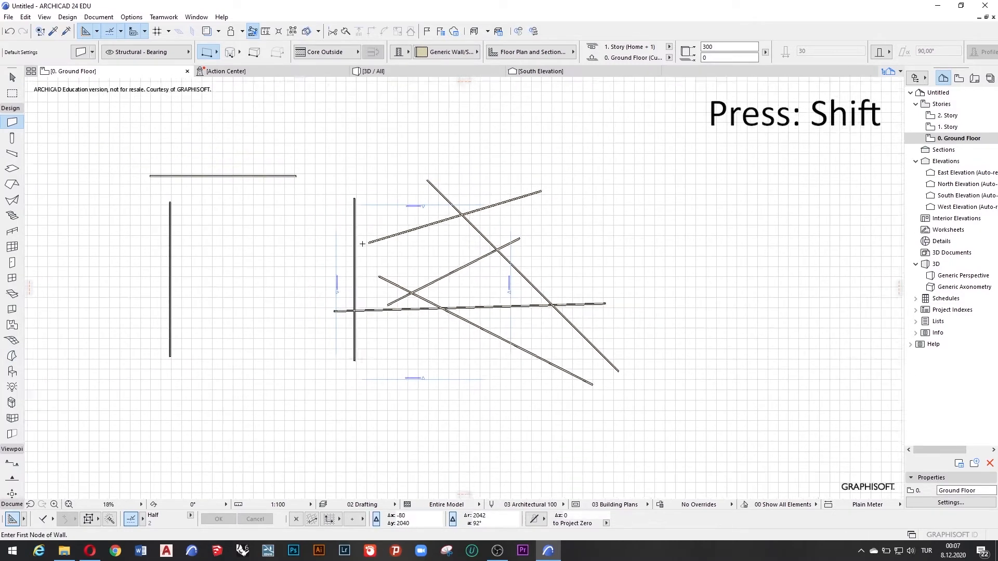
scroll(363, 244, "up", 1)
key("Escape")
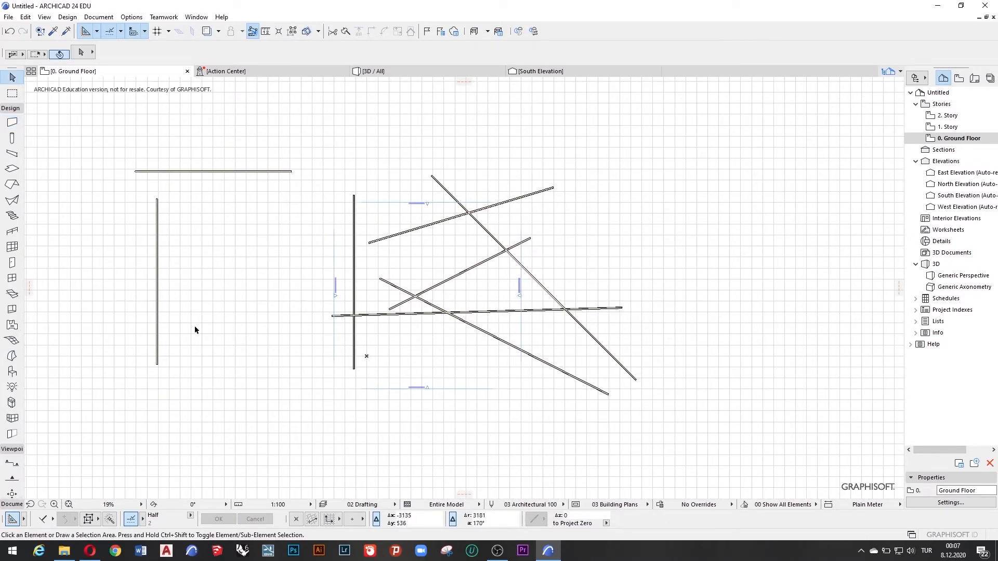
Delete the two walls outside the west elevation marker and all the crossing walls, keeping the vertical wall just inside it
left_click_drag(195, 329, 105, 139)
key("Delete")
left_click_drag(468, 343, 402, 213)
left_click(346, 226)
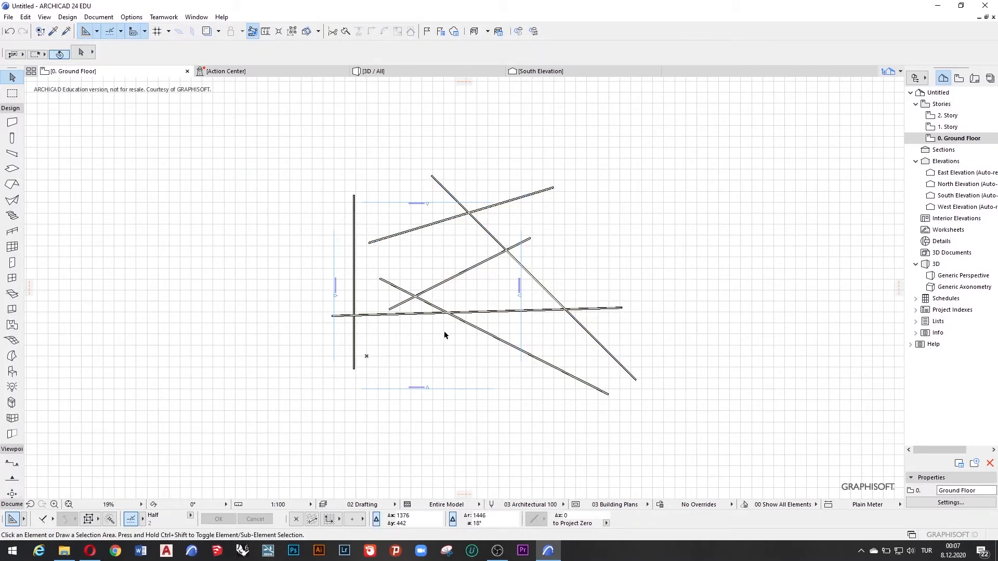
left_click_drag(479, 344, 401, 209)
key("Delete")
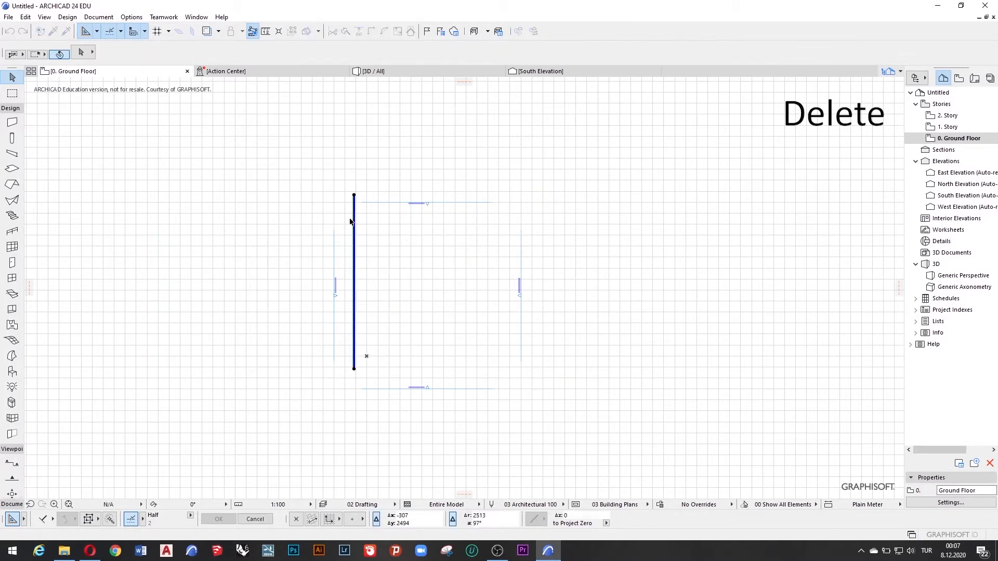
Delete the last remaining vertical wall and set the Wall tool to the chained polywall geometry method
key("Delete")
scroll(374, 247, "up", 2)
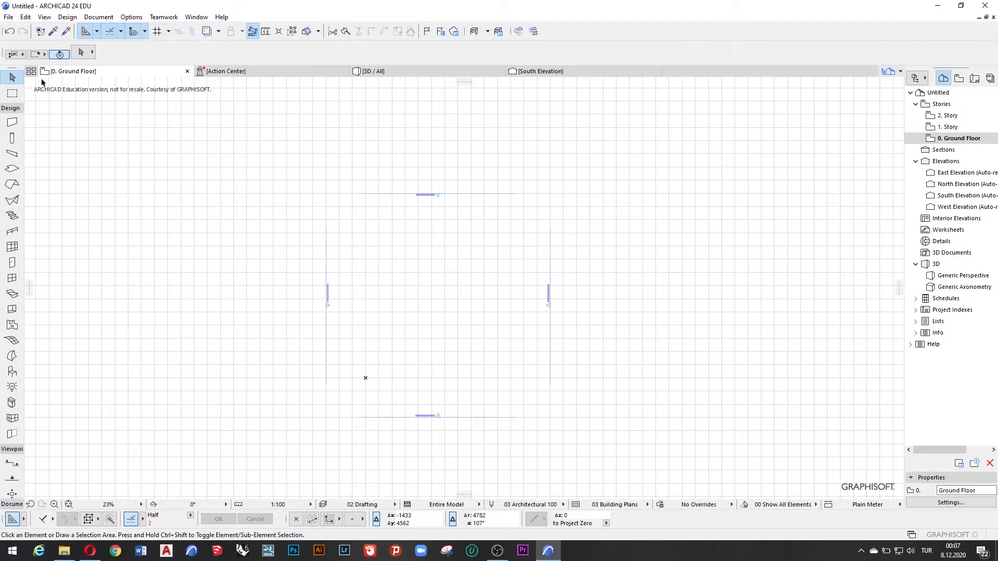
left_click(12, 122)
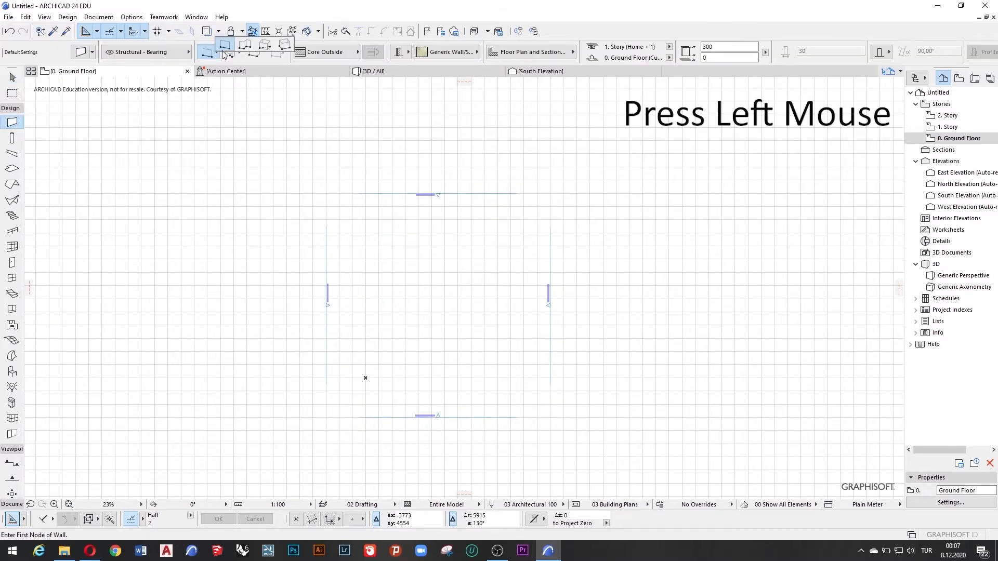
left_click(217, 53)
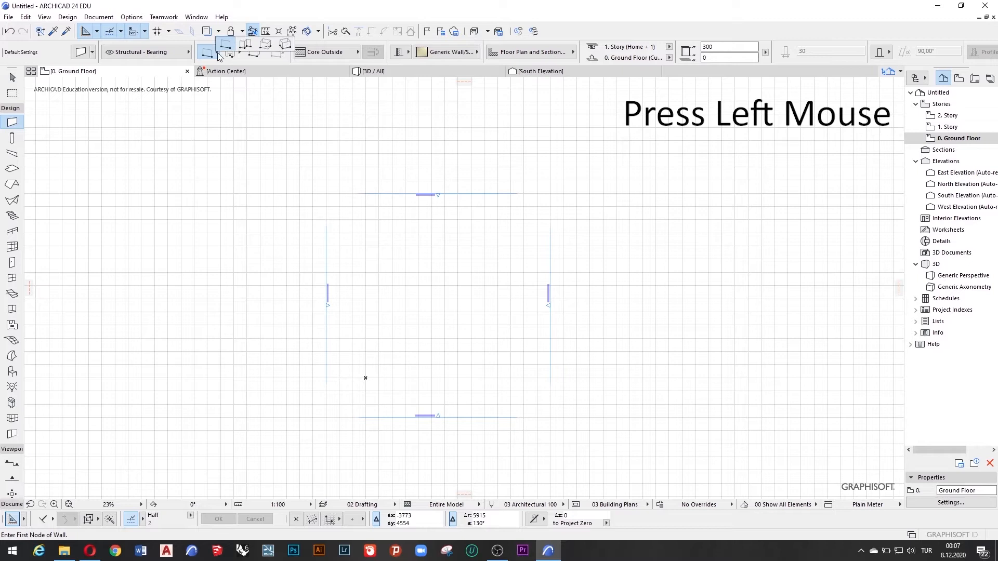
left_click(244, 45)
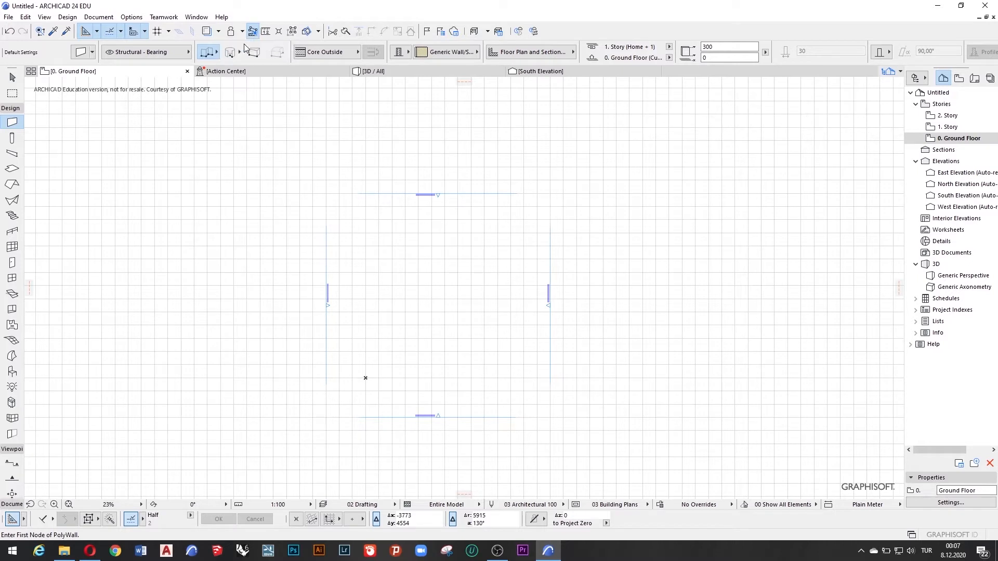
Draw a closed chained-wall outline about 2420 cm wide with a small jog near its northwest corner, and delete the whole outline
left_click(347, 243)
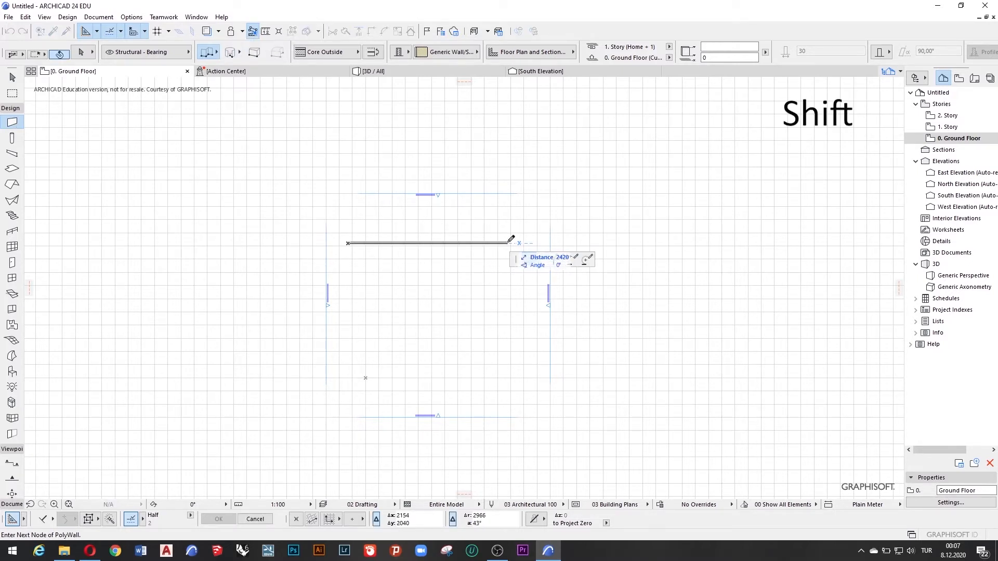
left_click(508, 243)
left_click(508, 389)
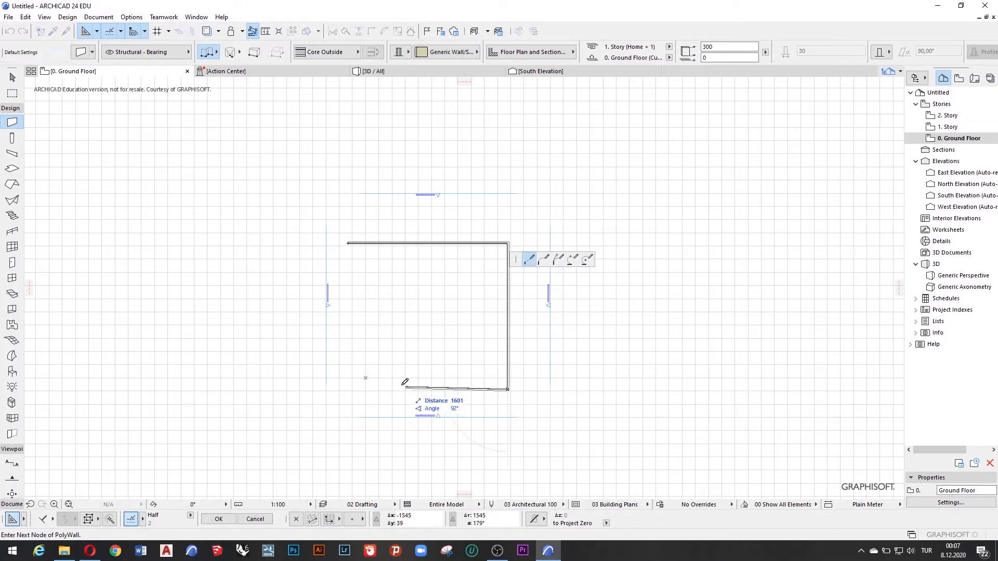
left_click(356, 389)
left_click(356, 281)
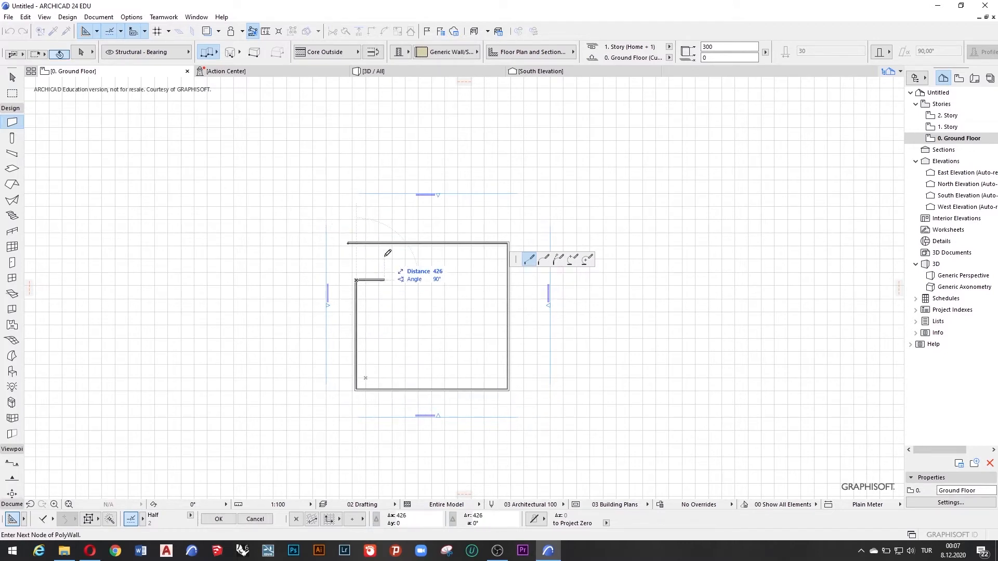
left_click(348, 242)
scroll(375, 281, "up", 3)
scroll(341, 223, "down", 2)
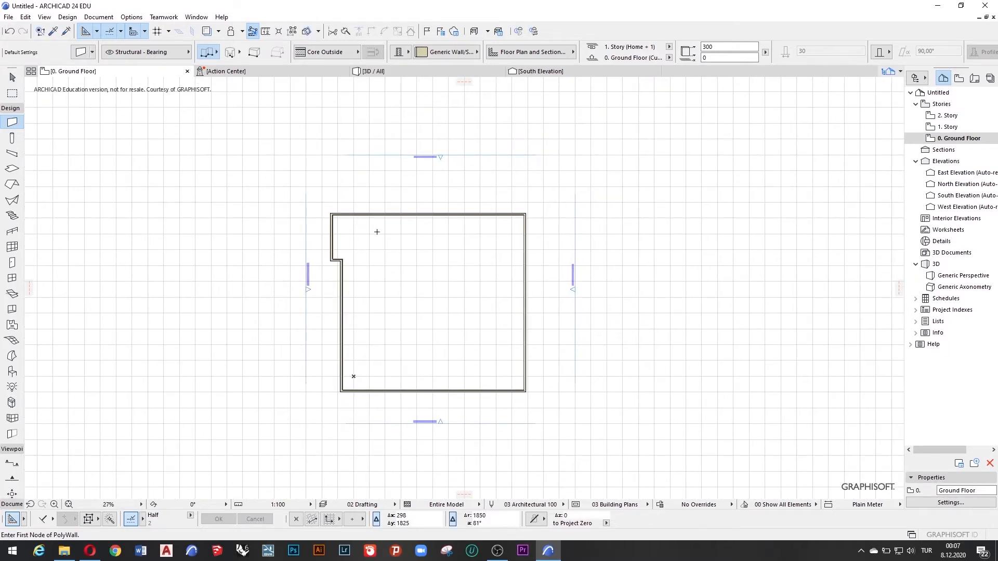
key("ctrl+a")
key("Delete")
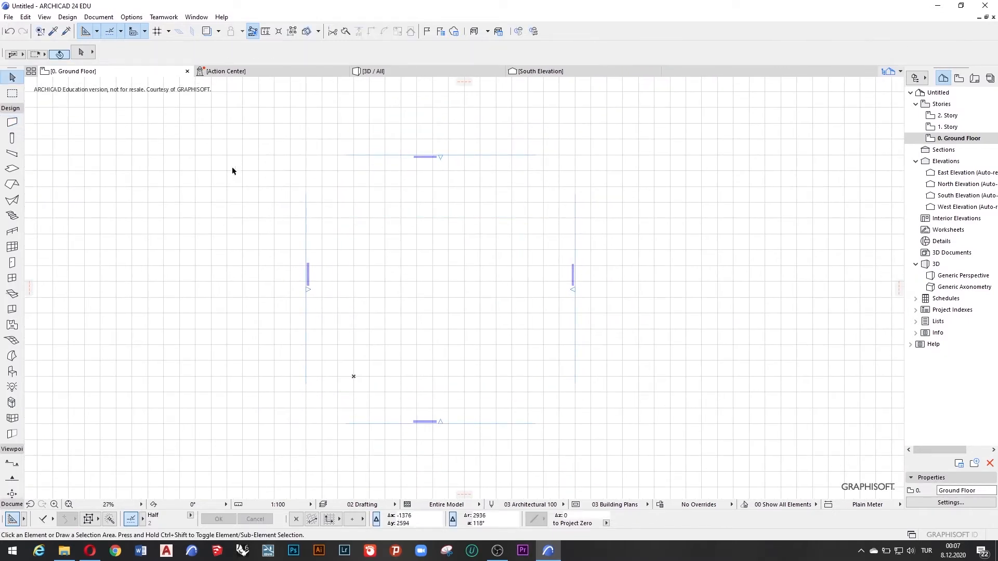
Start a chained wall inside the northwest part of the elevation markers, running 1500 cm east and 3000 cm south
left_click(12, 122)
scroll(573, 283, "up", 1)
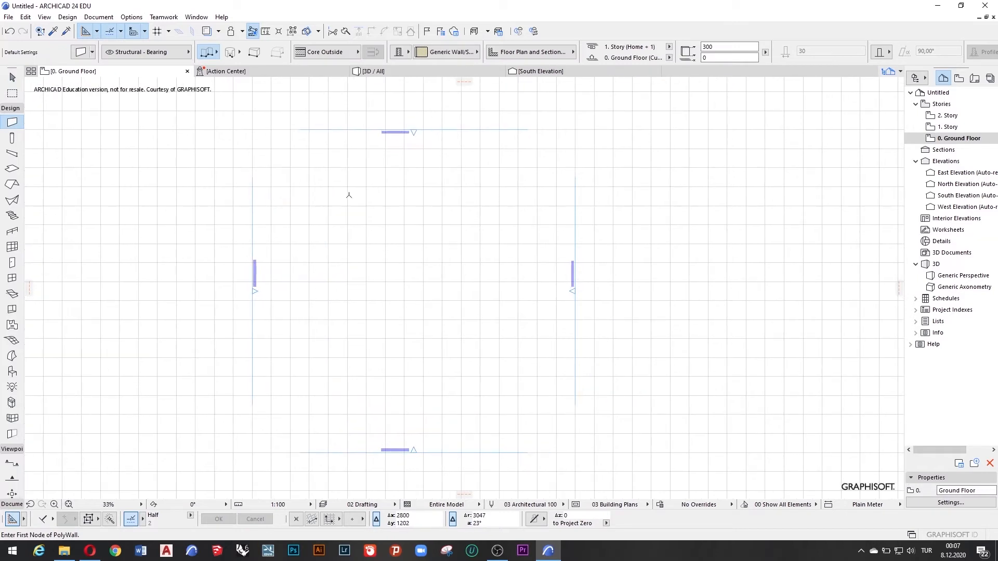
left_click(294, 176)
scroll(323, 169, "up", 2)
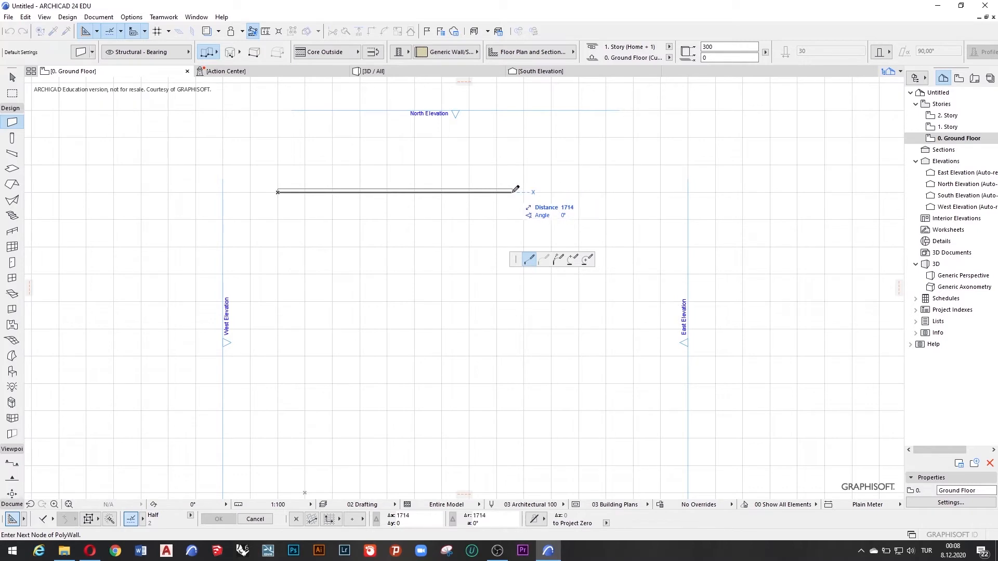
key("r")
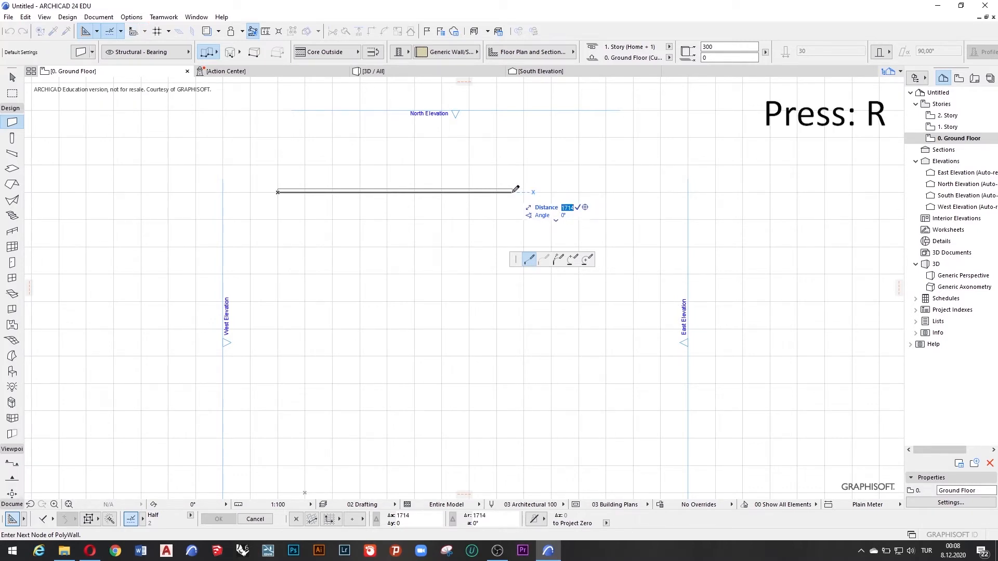
type("1500")
key("Return")
scroll(485, 197, "down", 1)
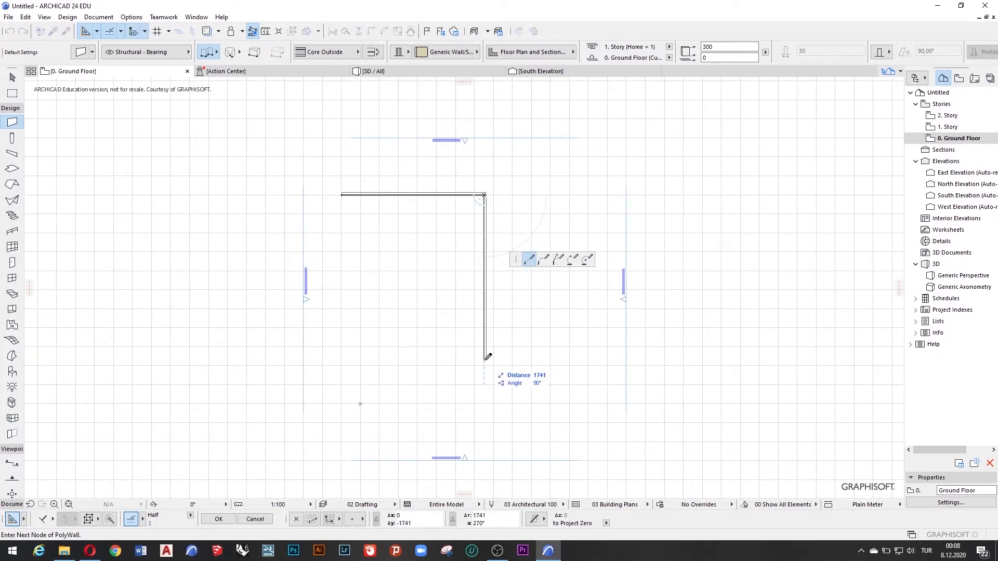
type("300")
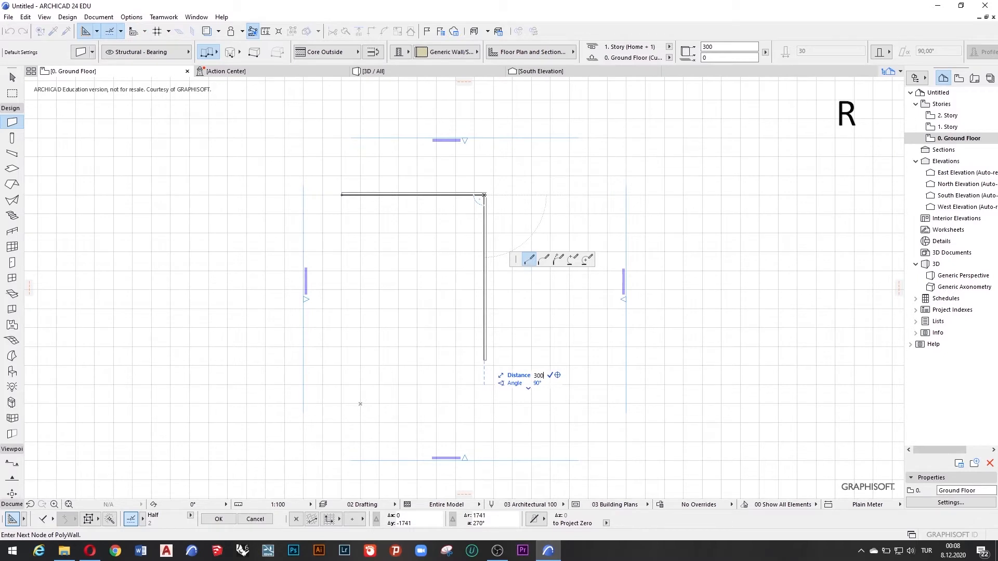
type("0")
key("Return")
Close the rectangle with a 1500 cm south wall aligned under the start point and a west wall back to it
scroll(457, 388, "down", 3)
scroll(415, 451, "up", 2)
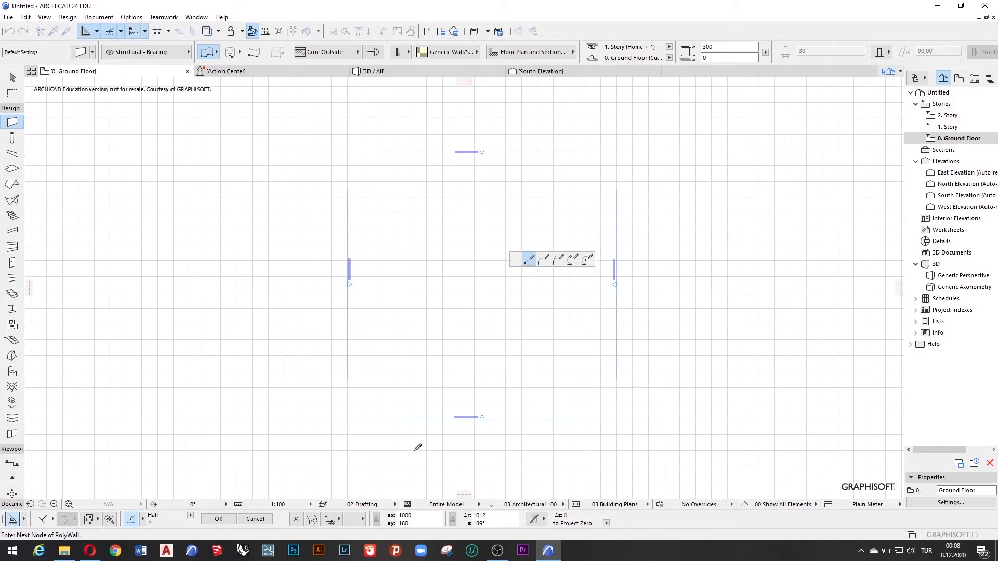
scroll(401, 432, "up", 1)
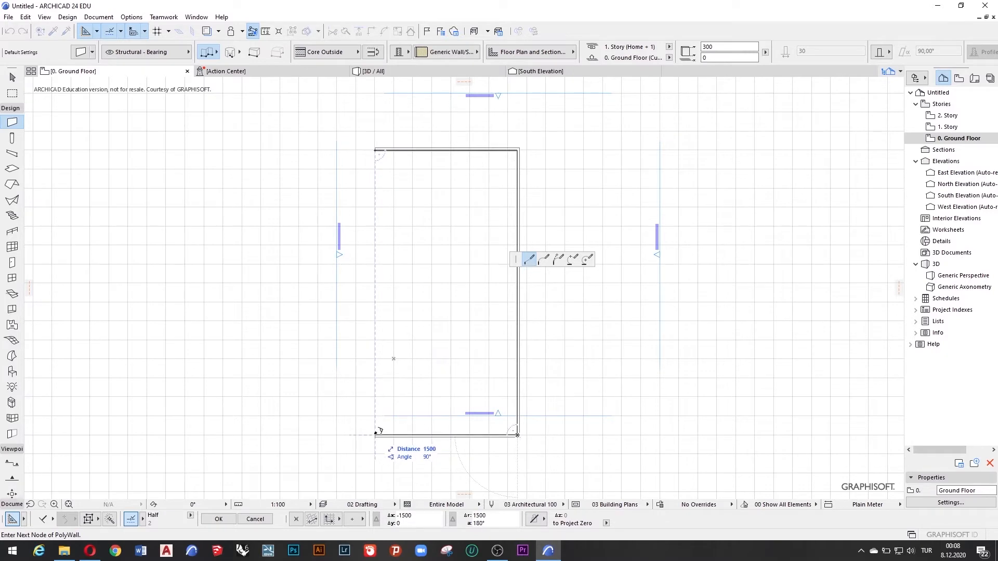
left_click(375, 433)
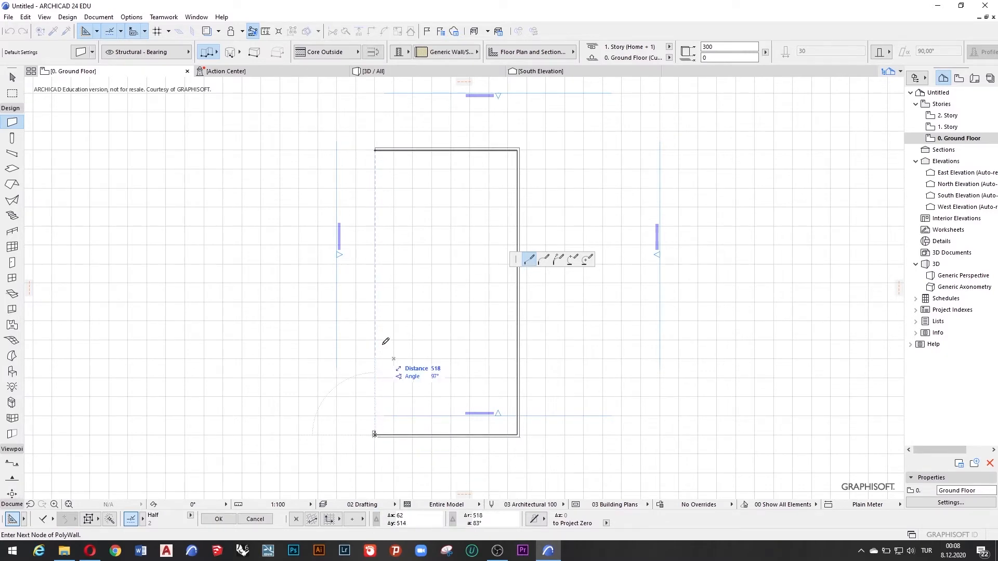
left_click(376, 150)
scroll(452, 219, "down", 1)
scroll(442, 249, "up", 1)
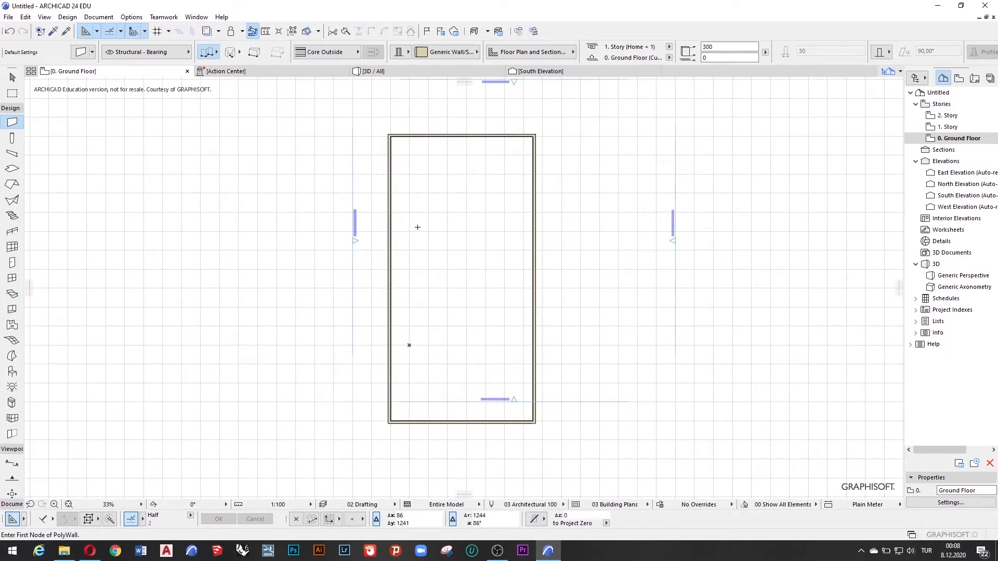
scroll(417, 227, "up", 1)
key("Escape")
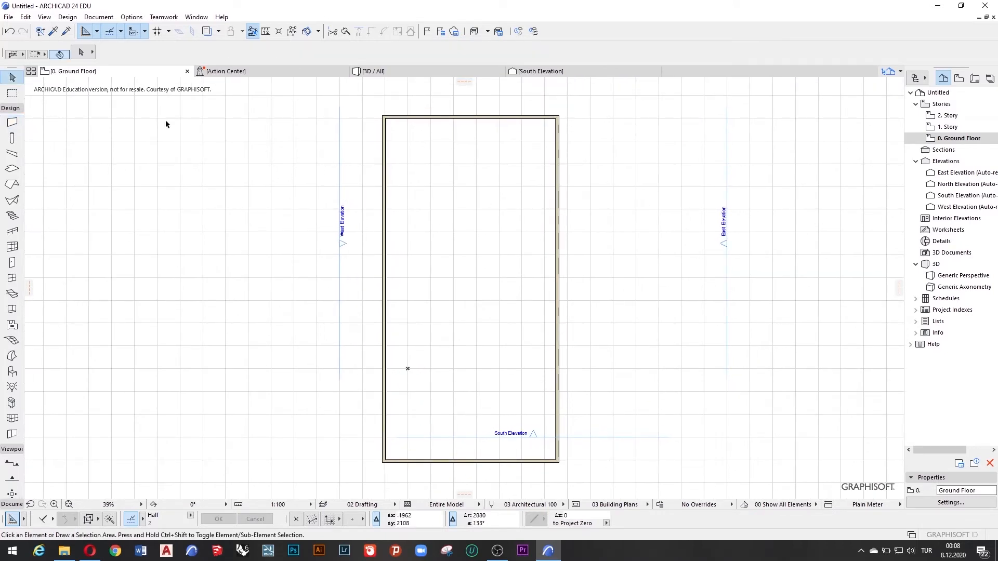
Change the four rectangle walls to a basic structure with the GENERIC - STRUCTURAL building material
left_click(387, 196)
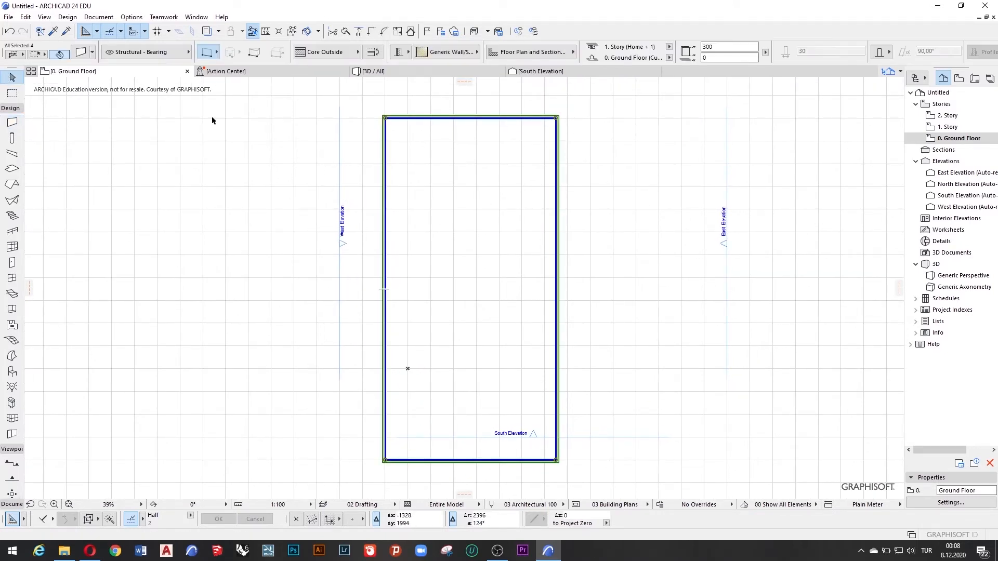
left_click(80, 53)
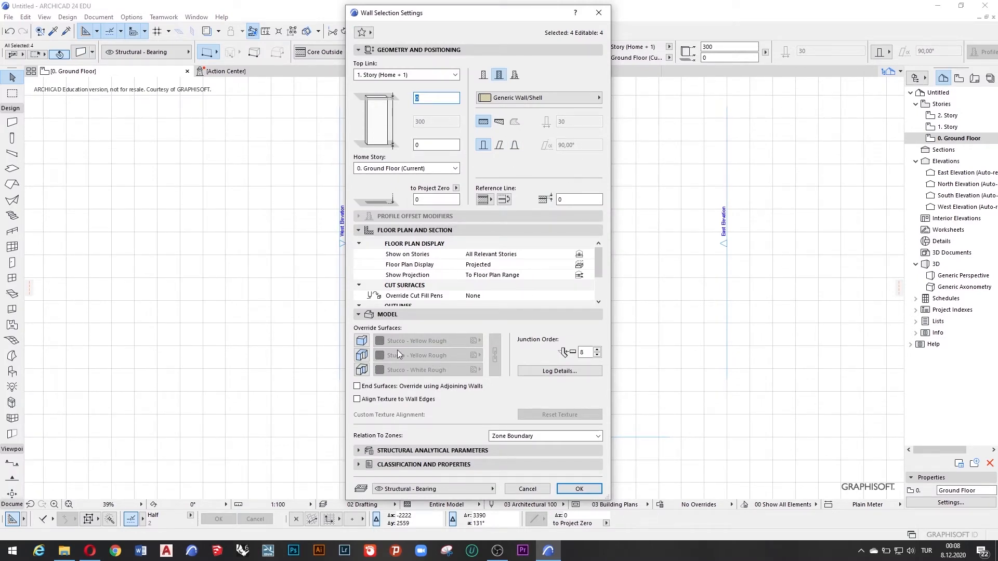
left_click(471, 489)
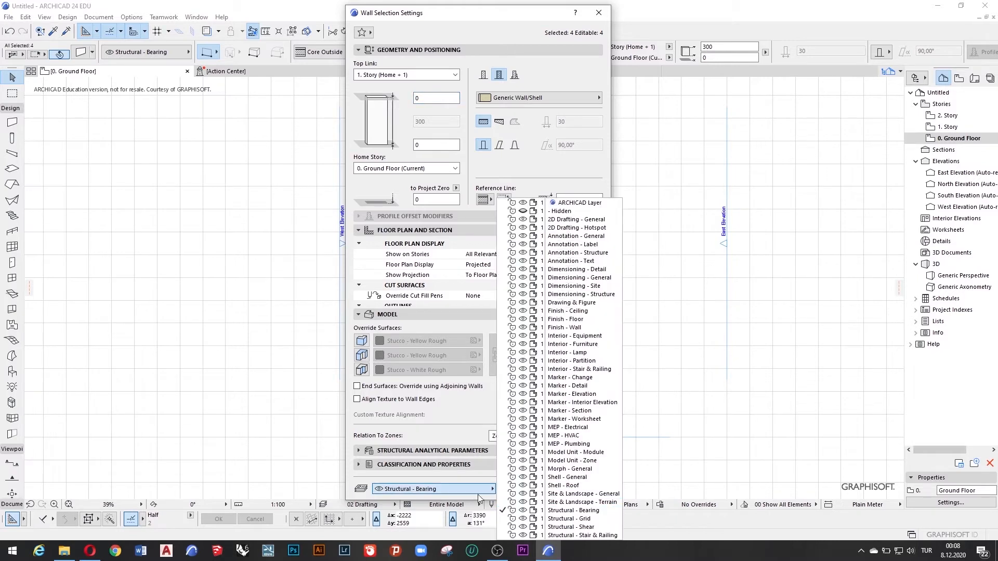
left_click(478, 499)
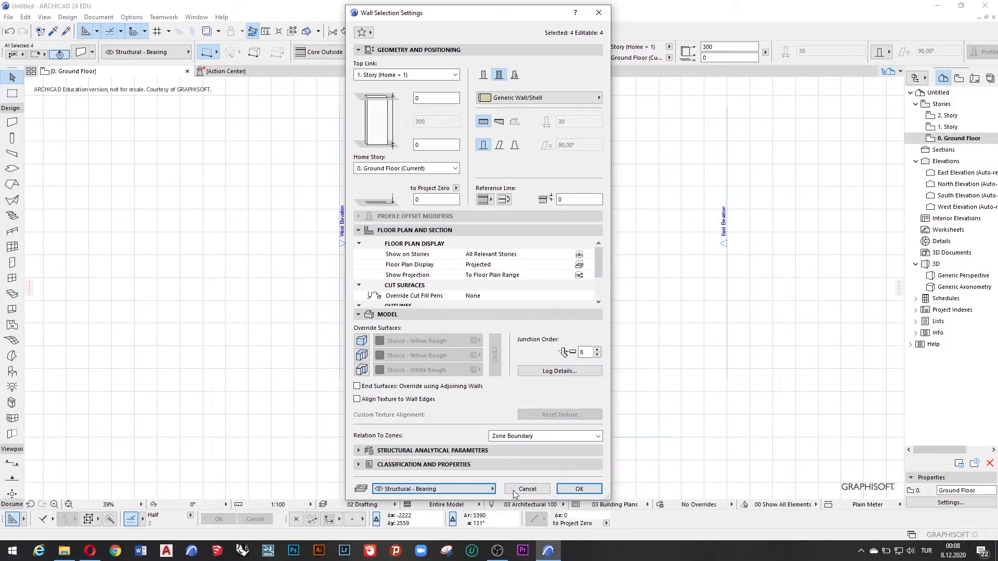
left_click(484, 75)
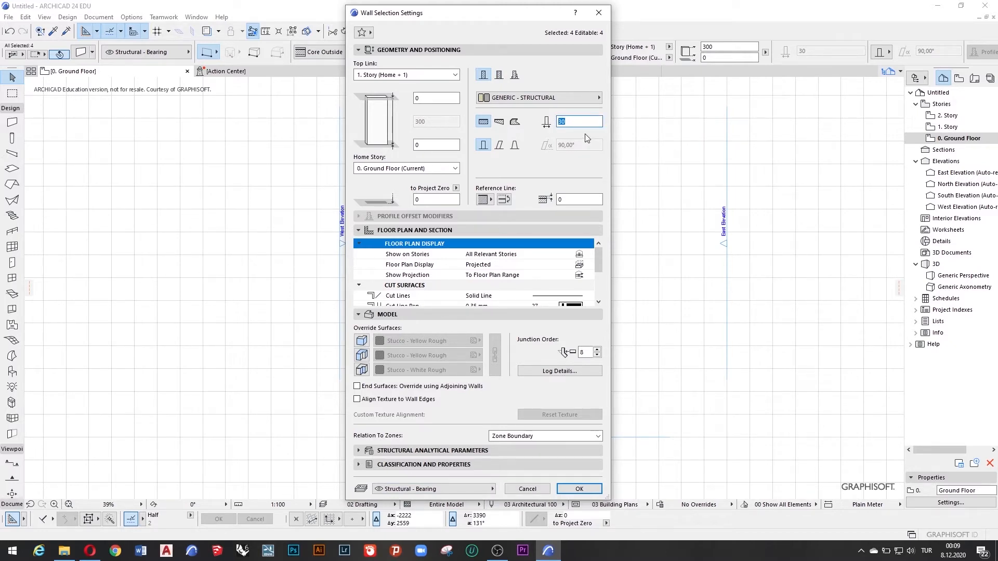
key("Return")
scroll(564, 120, "up", 6)
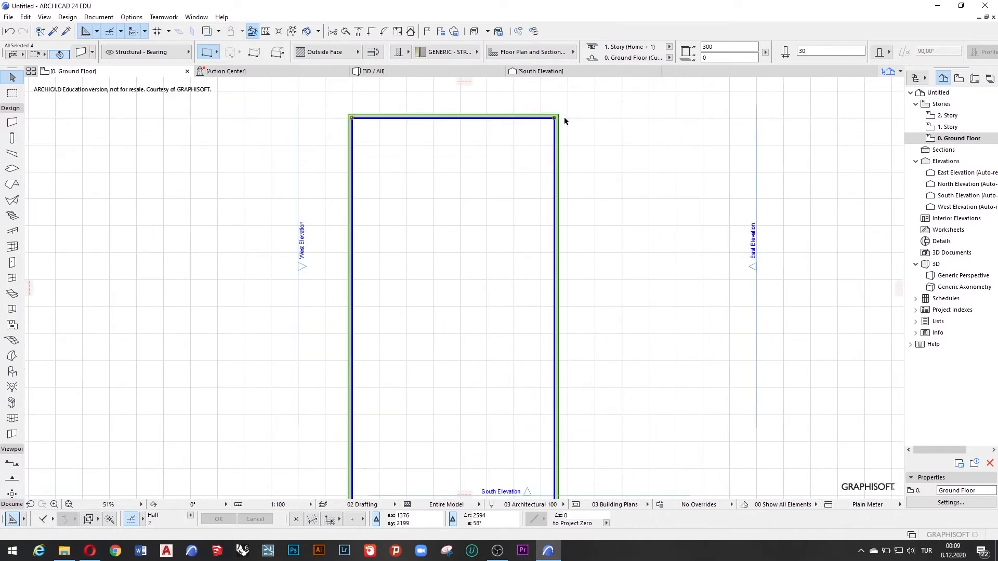
scroll(564, 117, "down", 5)
scroll(564, 116, "up", 7)
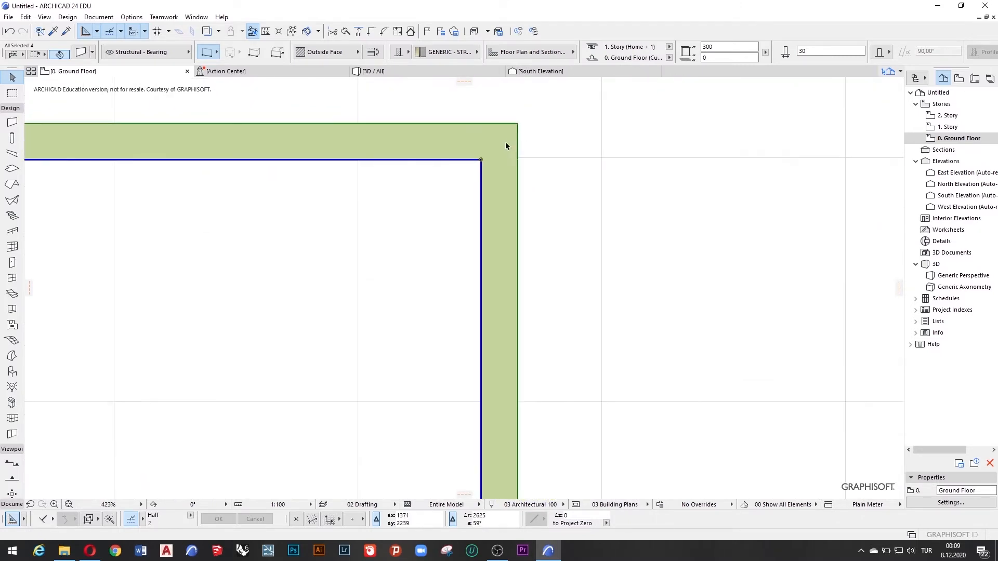
left_click(494, 151)
scroll(494, 154, "down", 3)
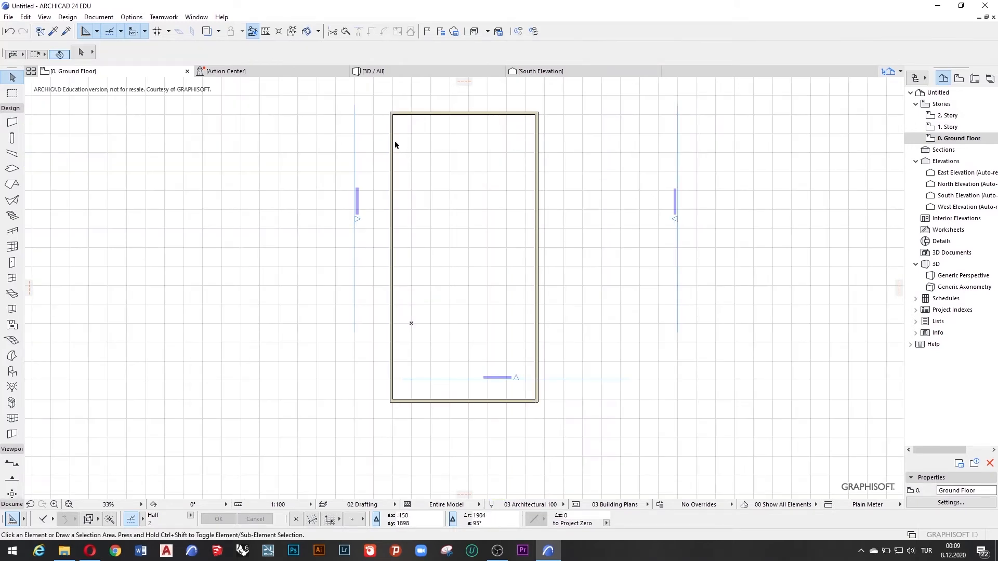
Set Project Zero as the elevation reference for the four rectangle walls and clear the selection
left_click(395, 146)
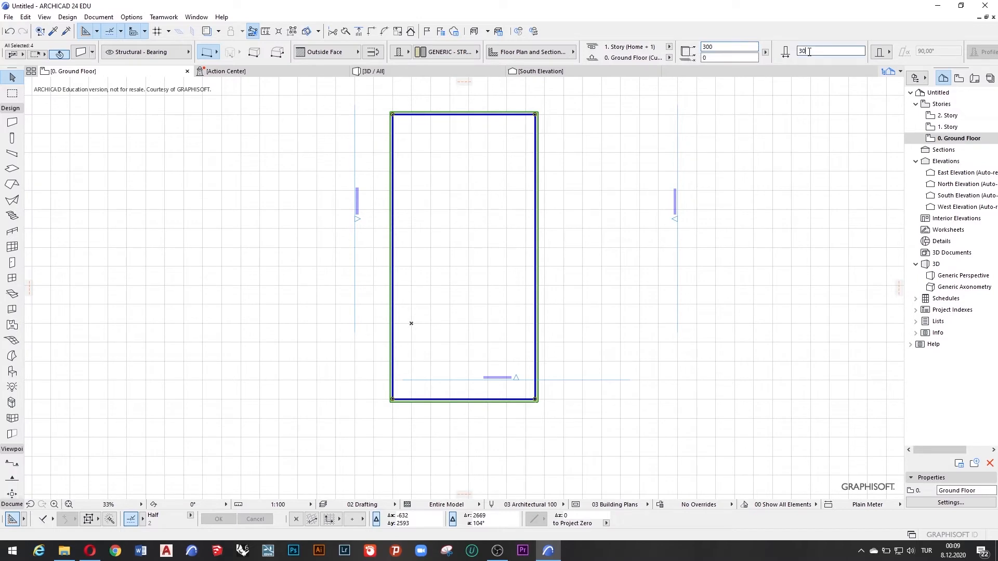
left_click(765, 54)
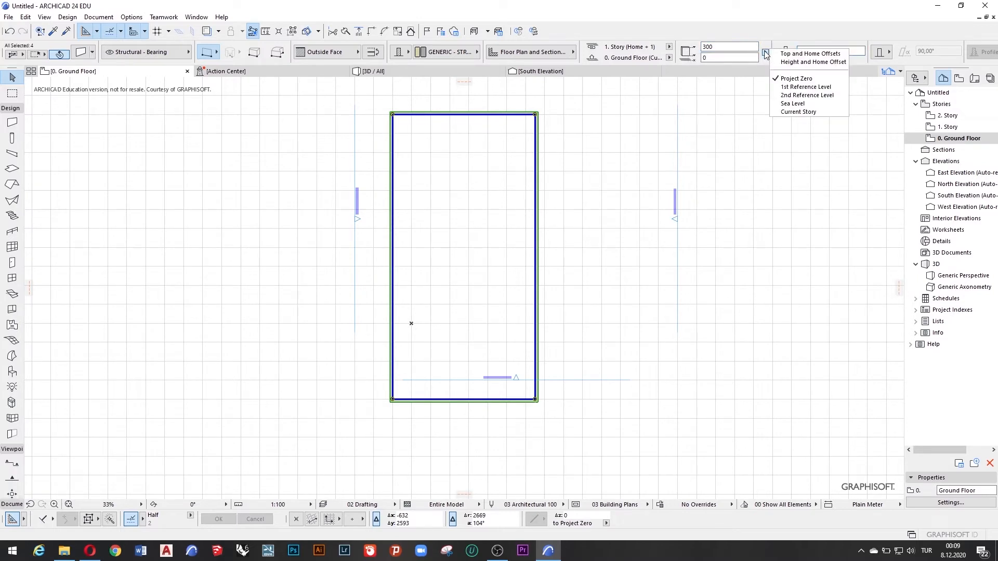
left_click(798, 79)
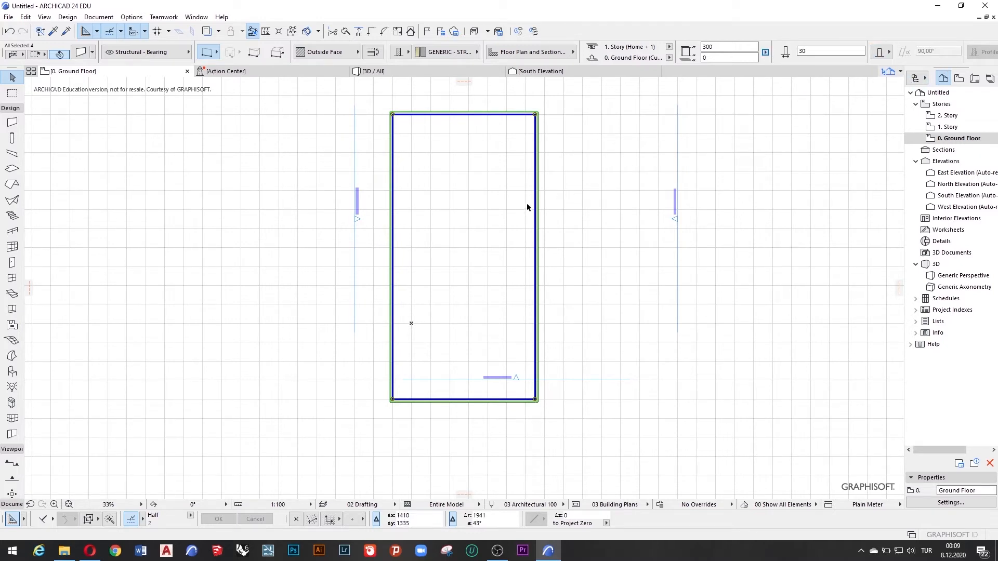
scroll(515, 210, "down", 3)
scroll(470, 200, "up", 5)
left_click(744, 87)
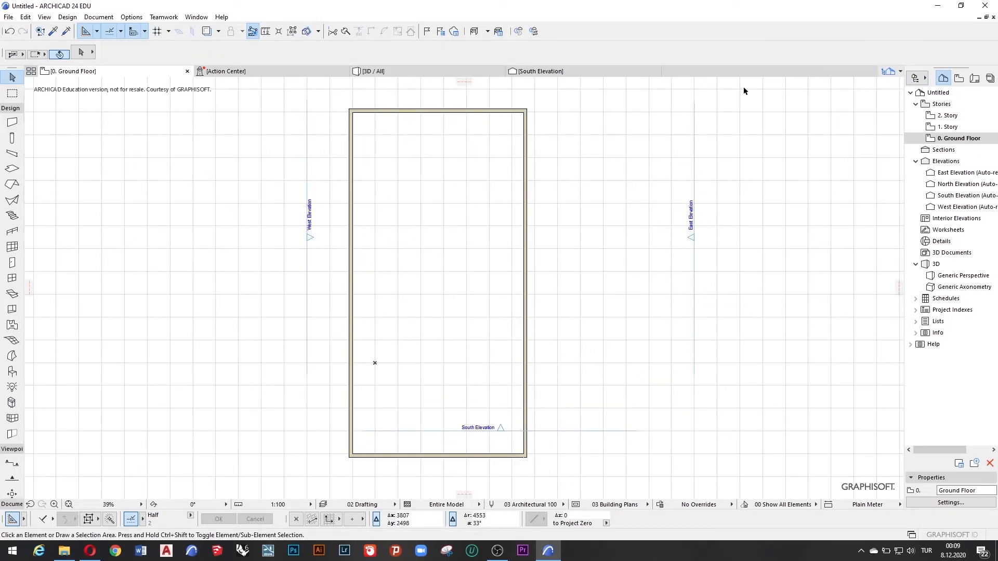
Open the Generic Perspective 3D view to examine the rectangle of walls
left_click(888, 72)
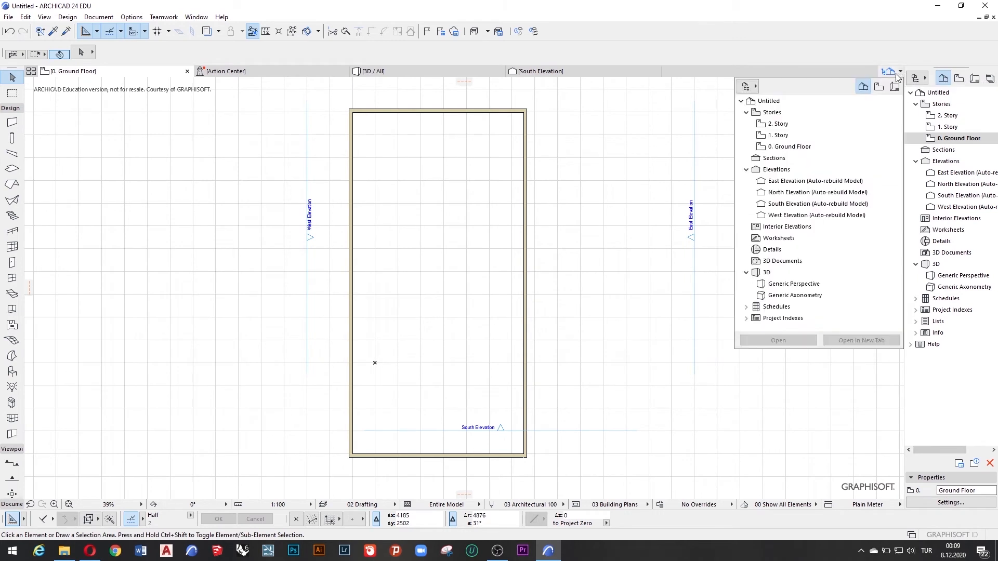
double_click(794, 283)
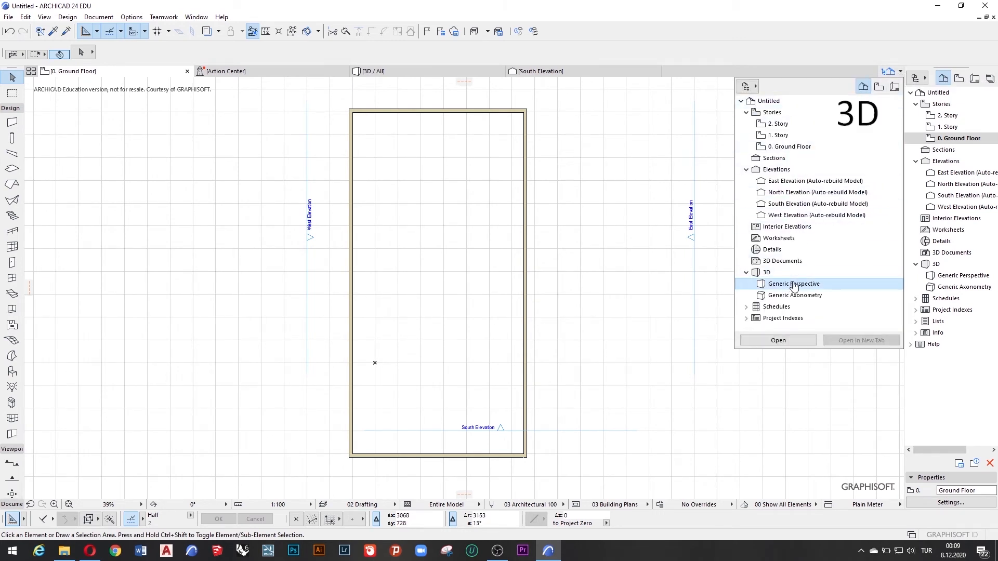
scroll(545, 259, "down", 4)
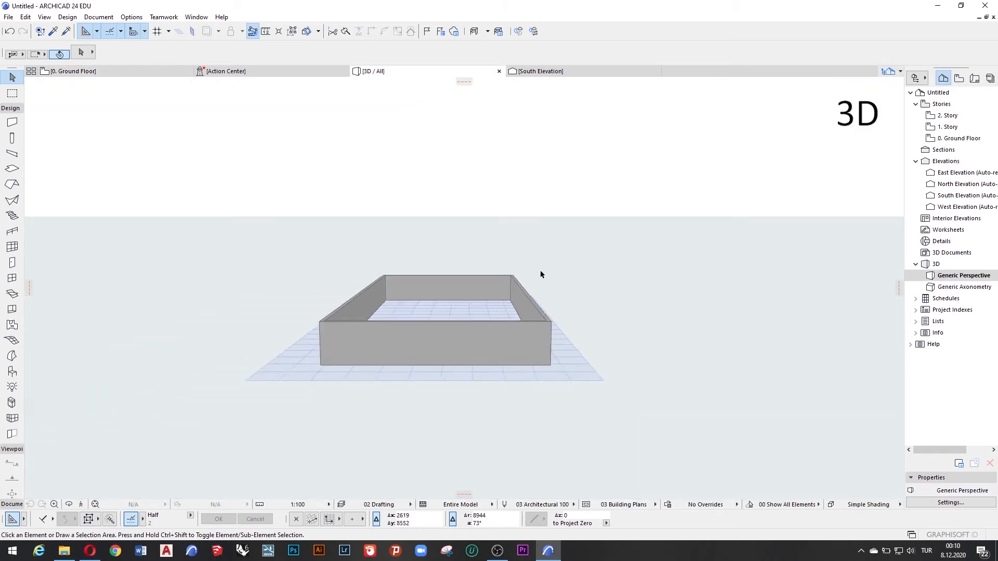
scroll(416, 339, "up", 2)
middle_click_drag(415, 340, 509, 350, "shift")
Open the Generic Axonometry 3D view to examine the rectangle of walls
left_click(889, 71)
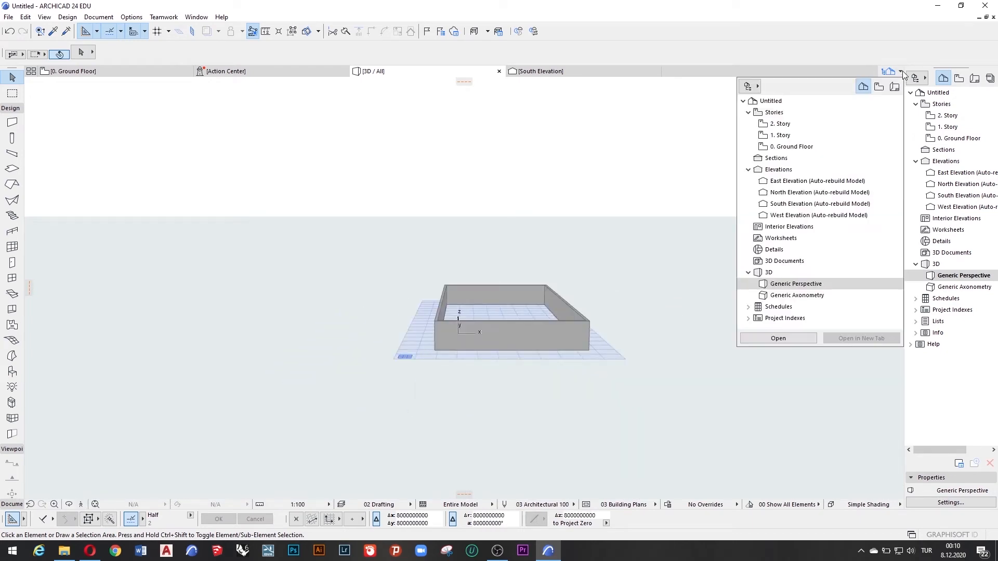
double_click(802, 296)
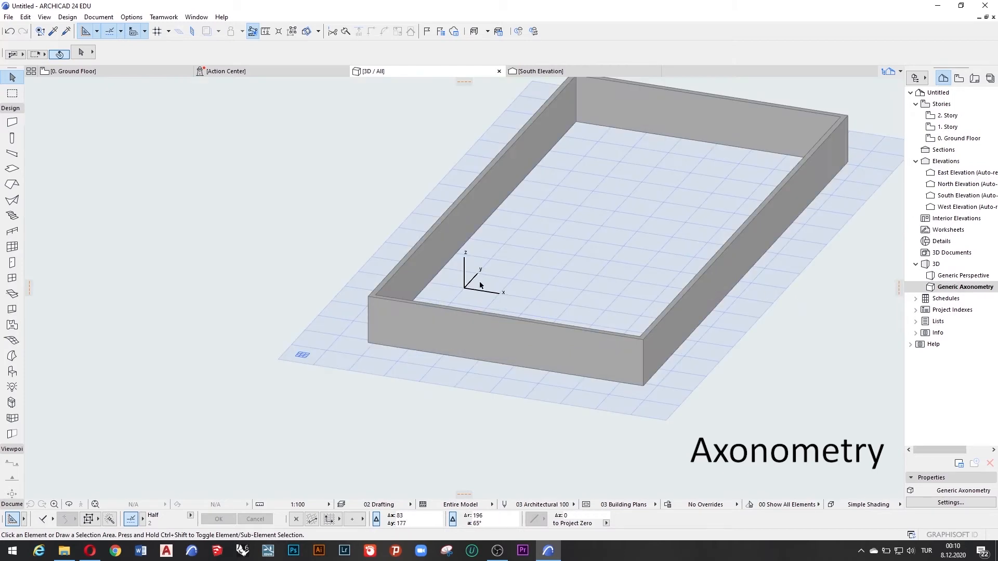
scroll(540, 284, "up", 4)
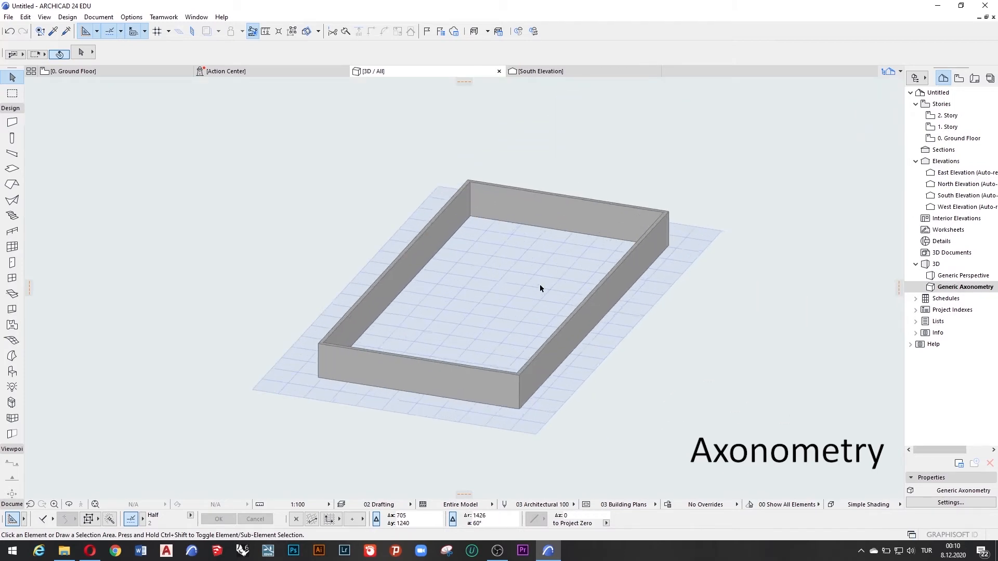
Return to the Ground Floor plan view showing the wall rectangle
left_click(901, 71)
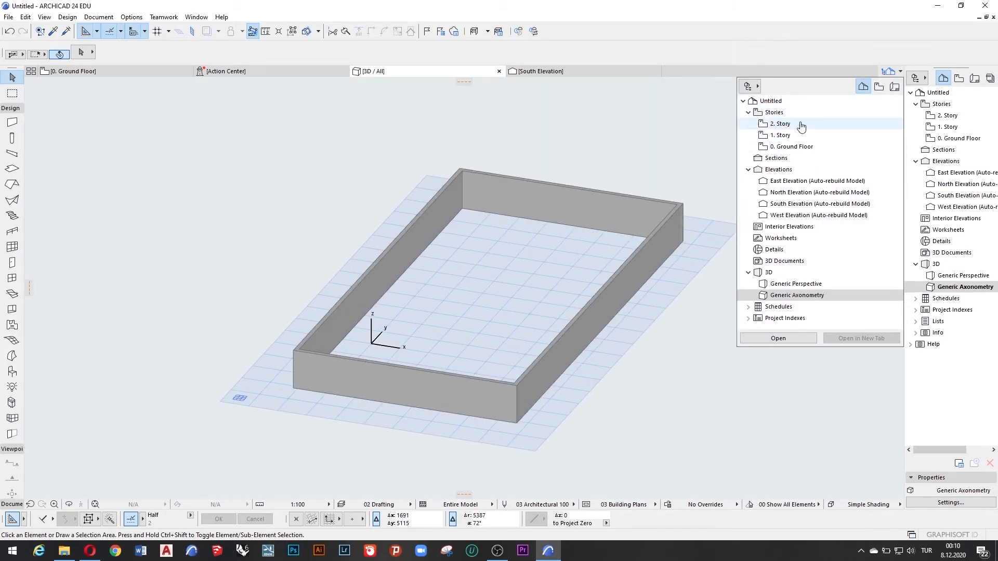
double_click(795, 146)
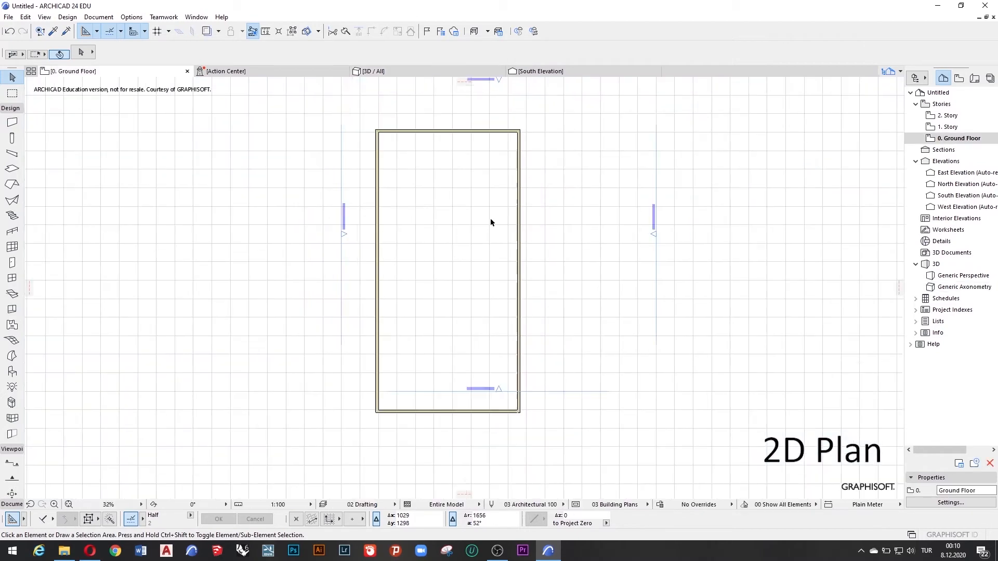
scroll(491, 220, "down", 2)
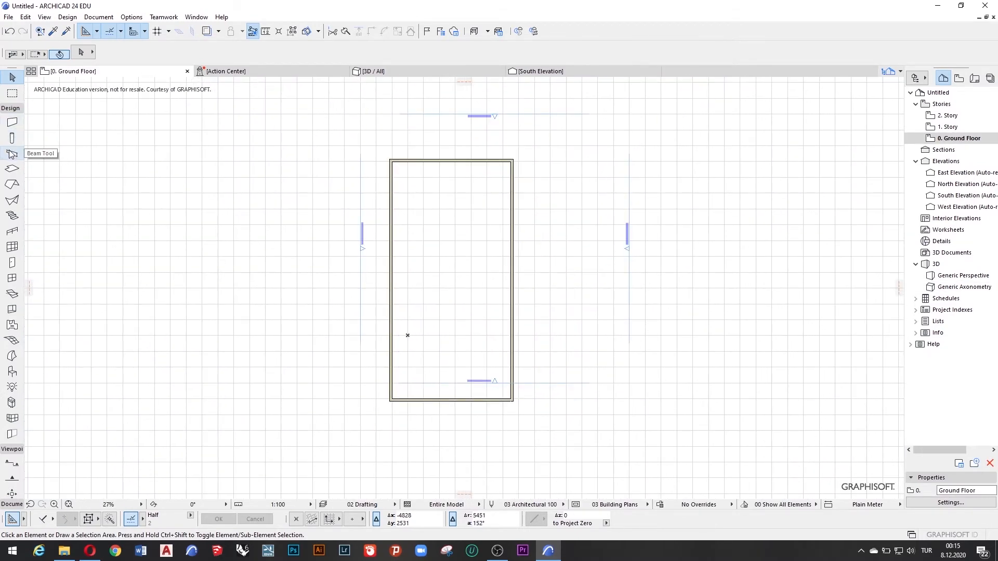
Place a Door 24 of 90 x 210 cm near the south end of the west wall, opening into the building
left_click(12, 263)
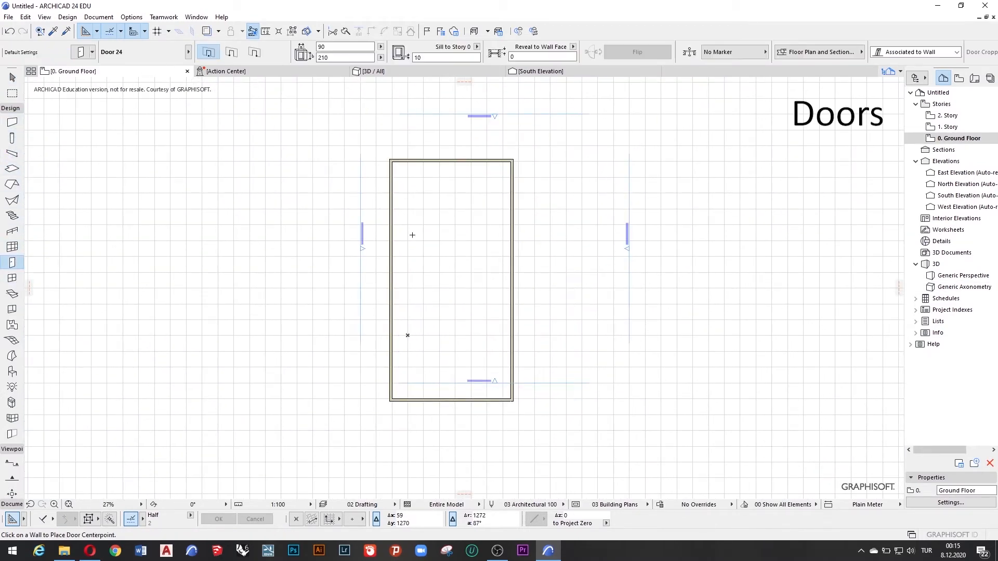
scroll(421, 235, "up", 2)
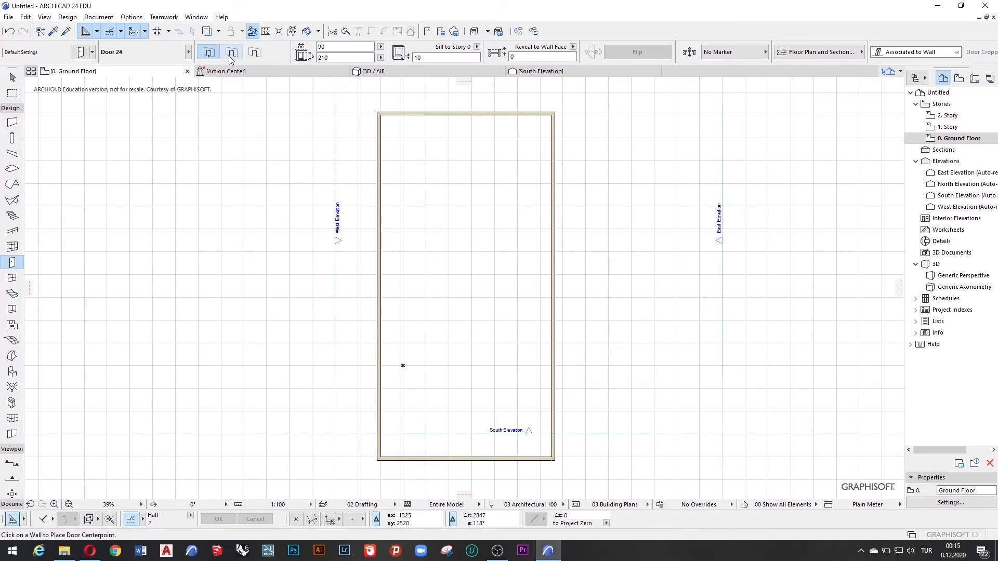
scroll(426, 280, "down", 2)
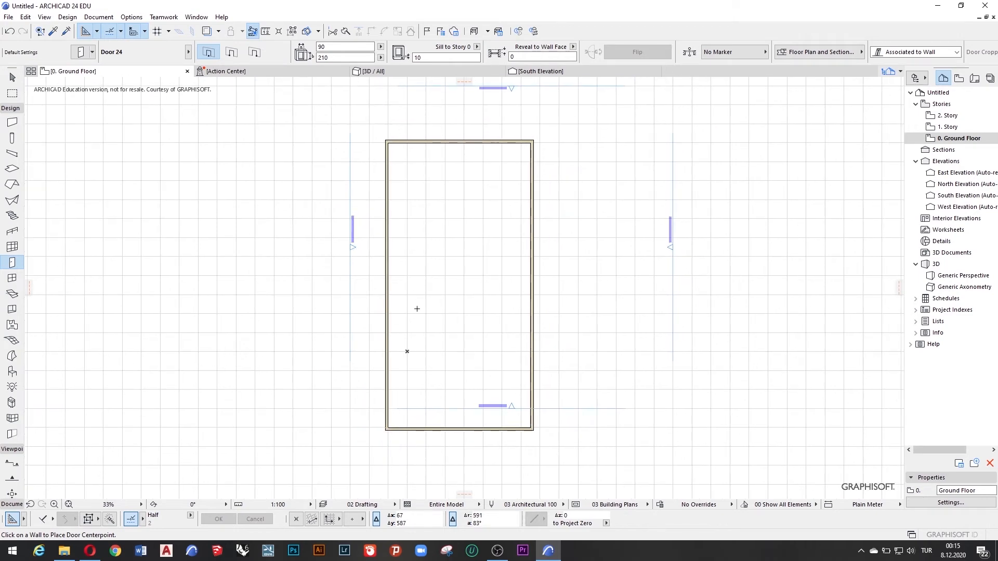
scroll(388, 377, "up", 5)
scroll(374, 392, "up", 6)
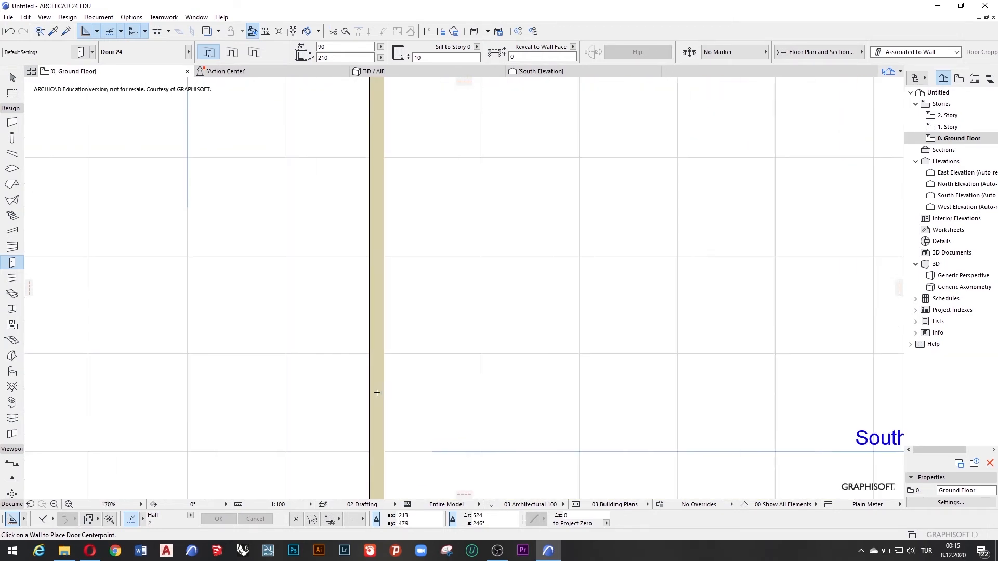
scroll(376, 382, "down", 5)
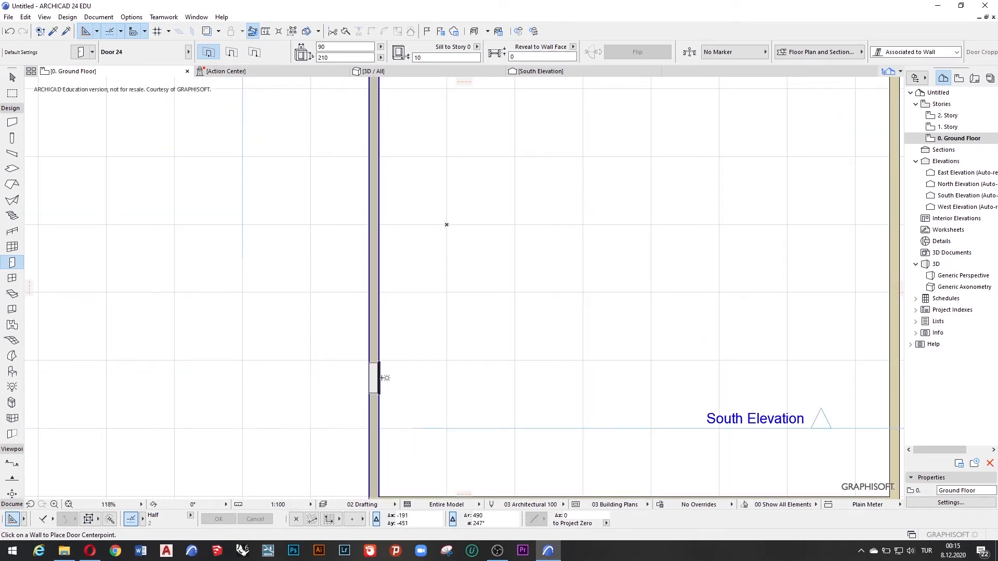
left_click(377, 396)
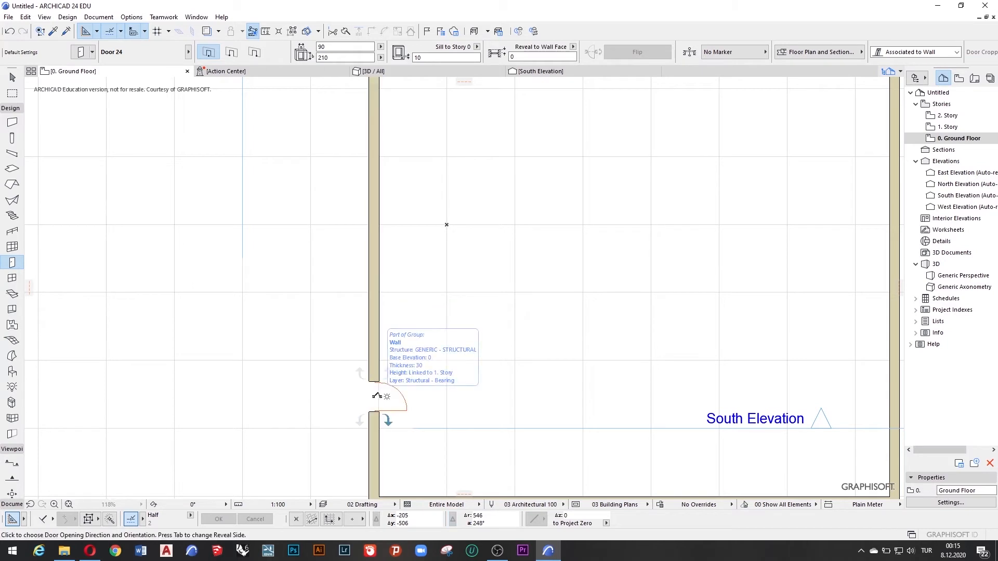
left_click(387, 398)
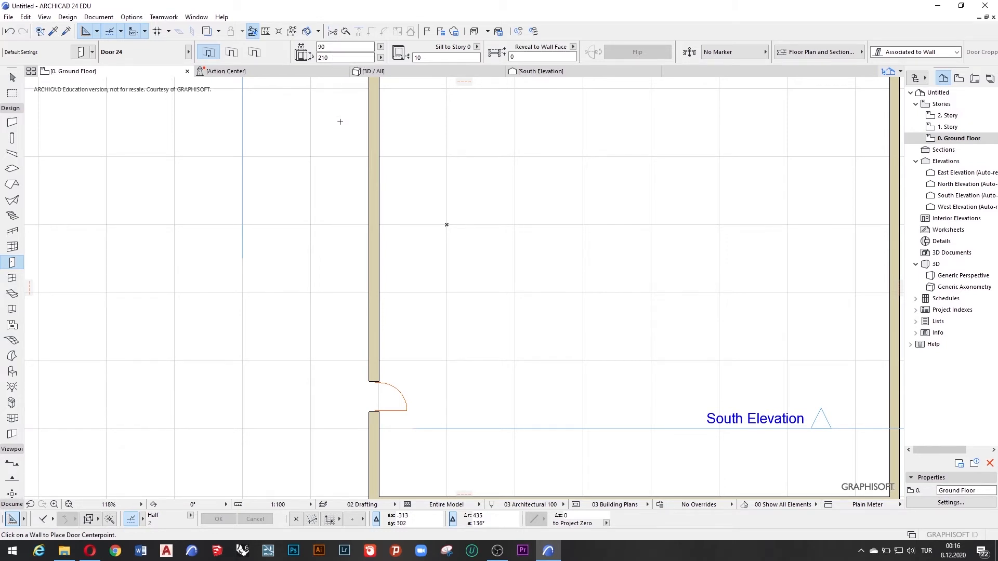
Set the default door height to 220 cm
scroll(339, 122, "down", 1)
left_click_drag(332, 58, 307, 60)
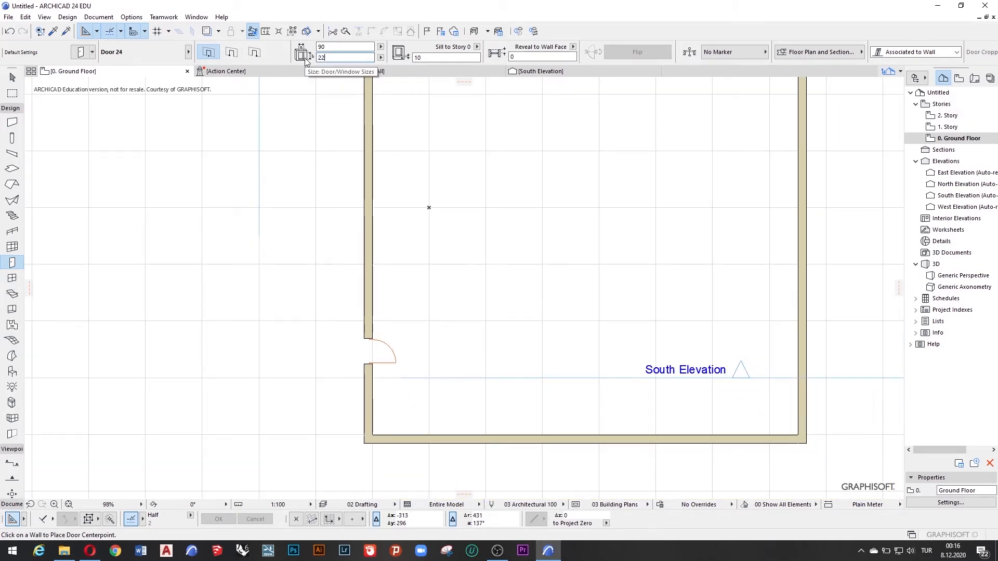
left_click(348, 47)
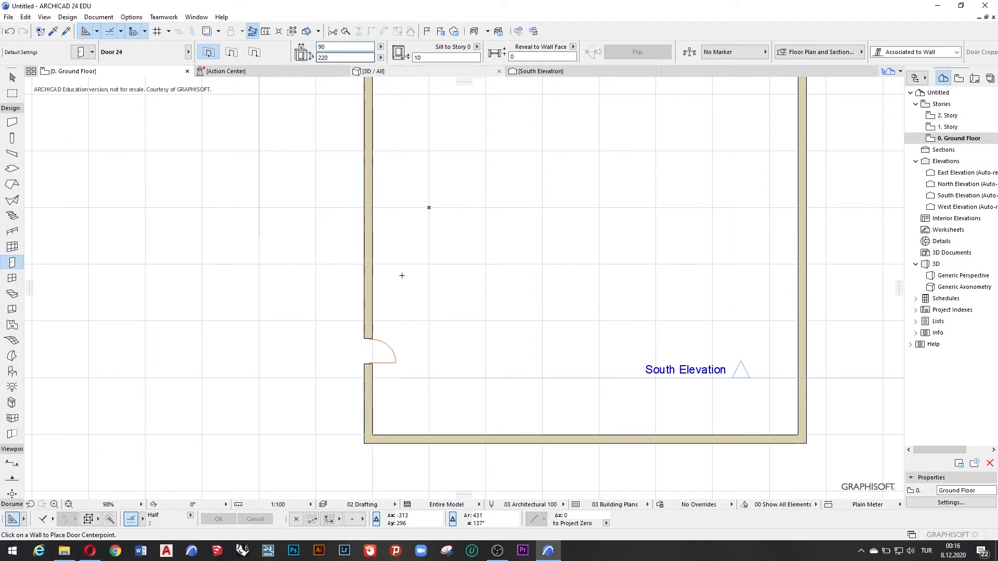
scroll(392, 368, "down", 2)
scroll(397, 346, "up", 2)
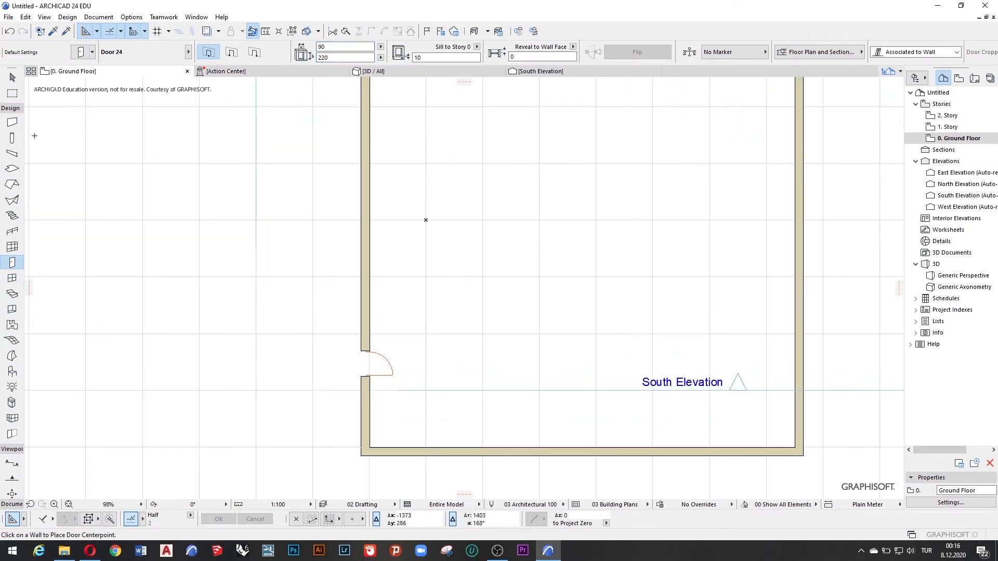
Place a second Door 24 in the west wall north of the first one, opening outward, and leave the Door tool
scroll(364, 320, "up", 1)
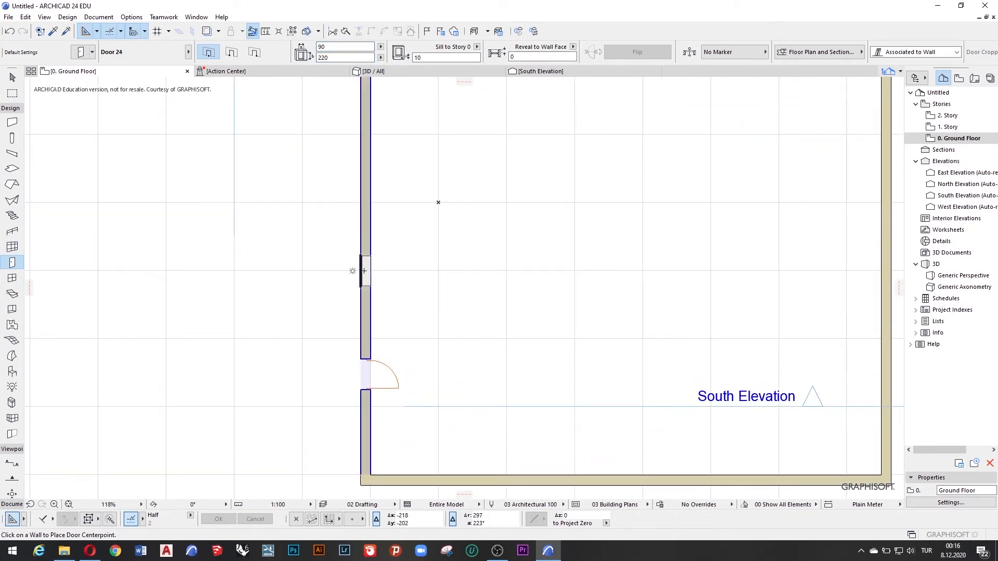
left_click(366, 244)
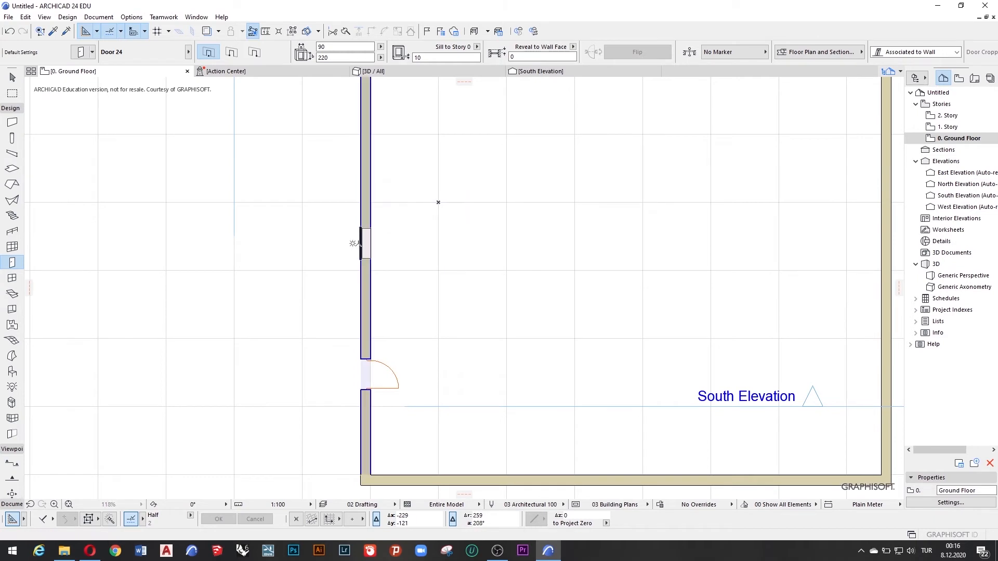
left_click(331, 273)
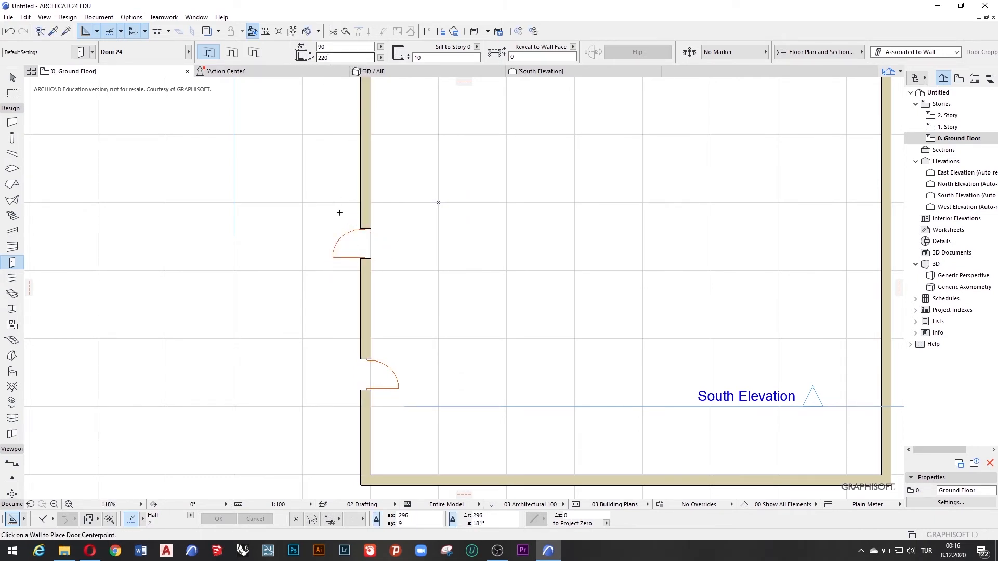
scroll(339, 212, "down", 3)
left_click(12, 77)
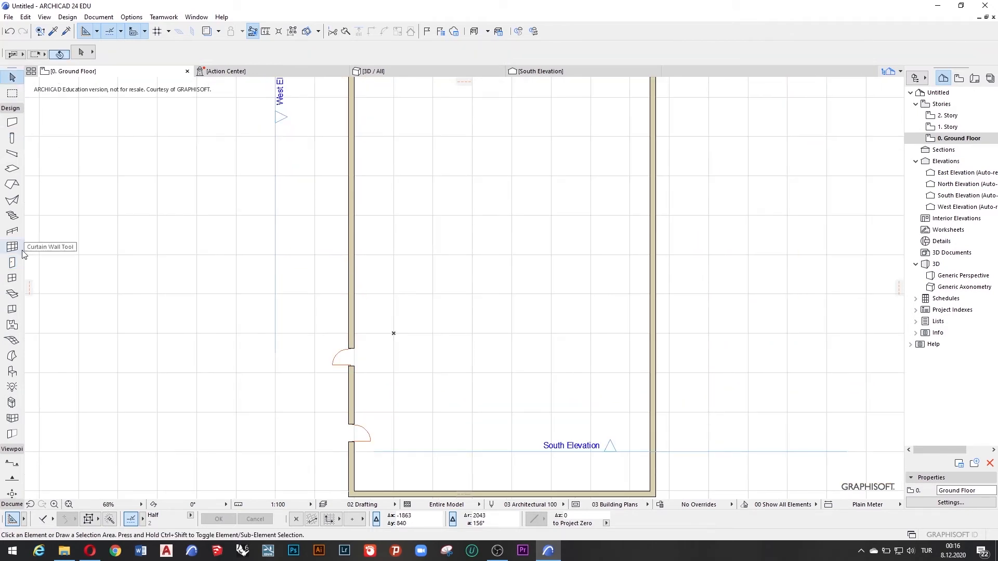
Choose Door with Sidelight on Side 1 24 from the hinged doors as the default door and set its height to 220 cm
left_click(12, 263)
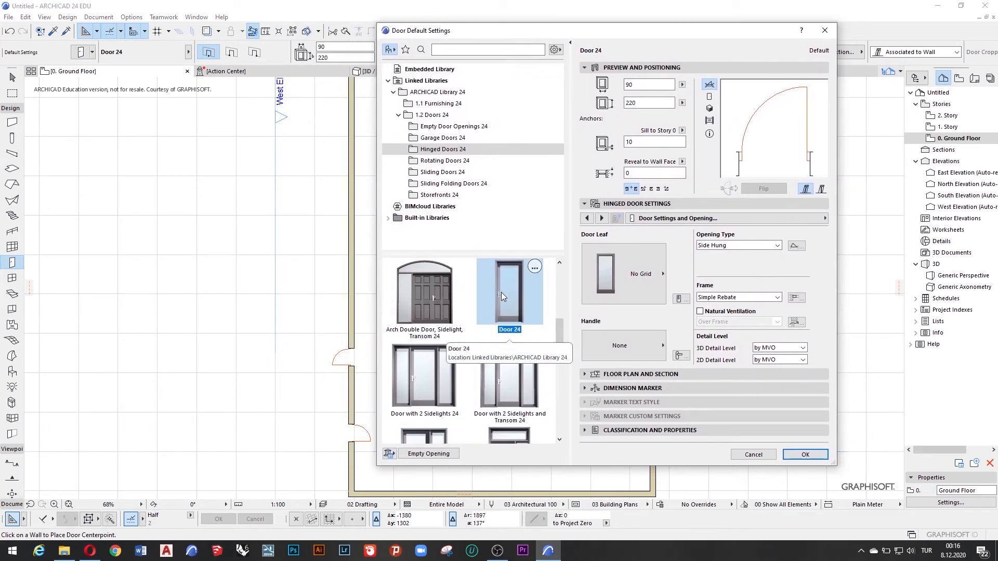
scroll(507, 383, "down", 1)
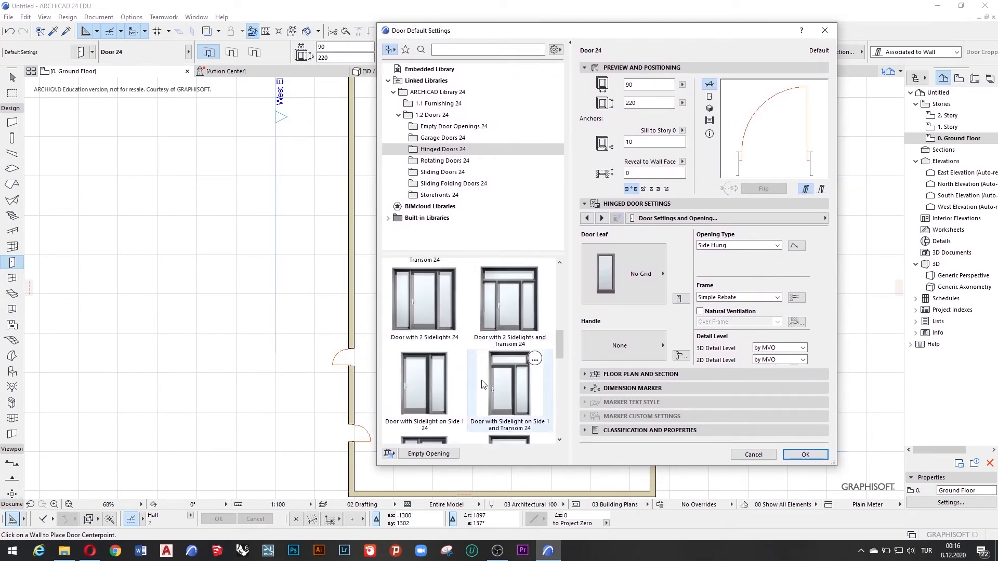
left_click(458, 385)
scroll(459, 379, "down", 1)
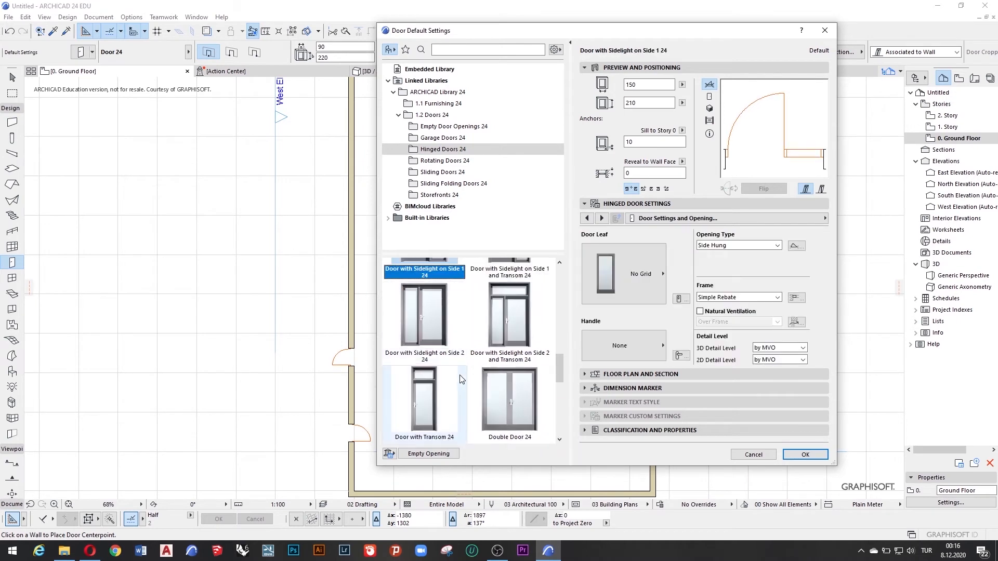
scroll(460, 379, "up", 3)
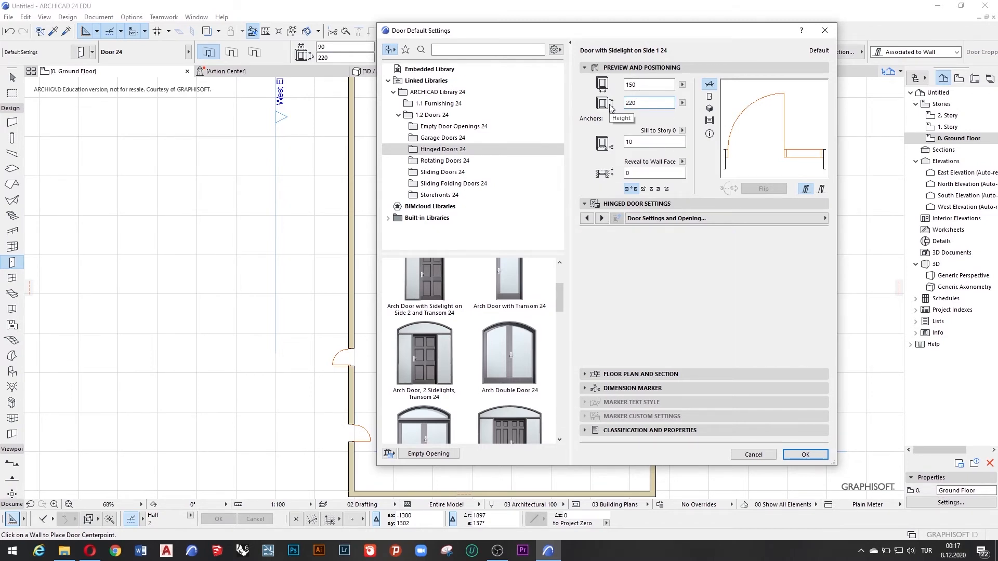
key("Return")
Place the sidelight door in the west wall north of the other two doors, opening inward, and leave the Door tool
scroll(387, 248, "down", 3)
scroll(387, 248, "up", 5)
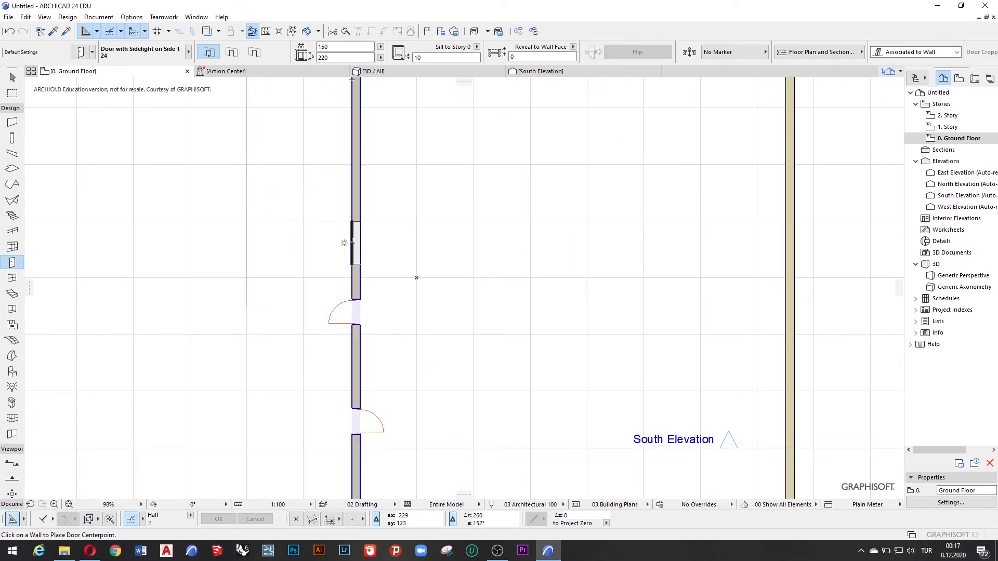
left_click(357, 194)
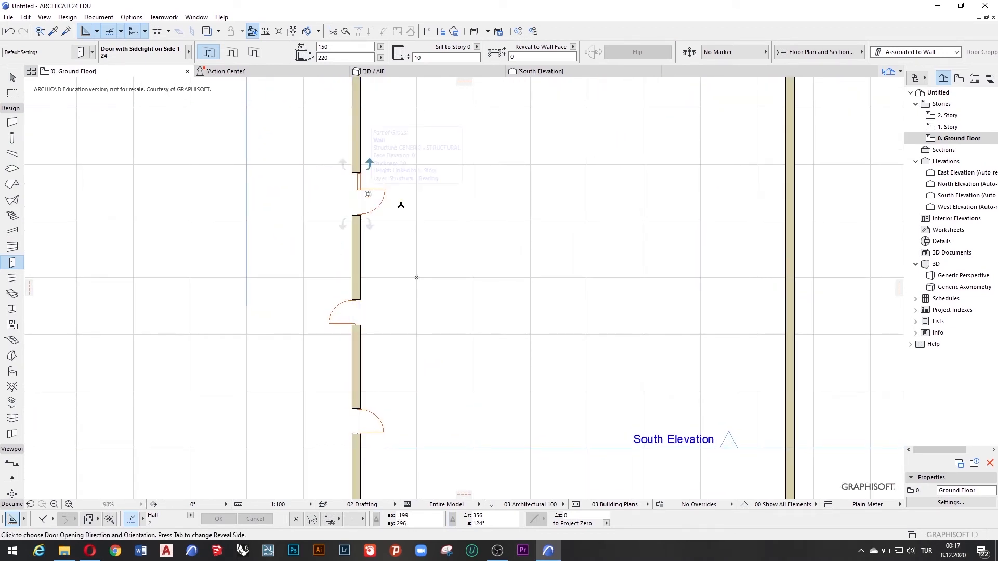
left_click(396, 233)
scroll(364, 322, "up", 5)
key("Escape")
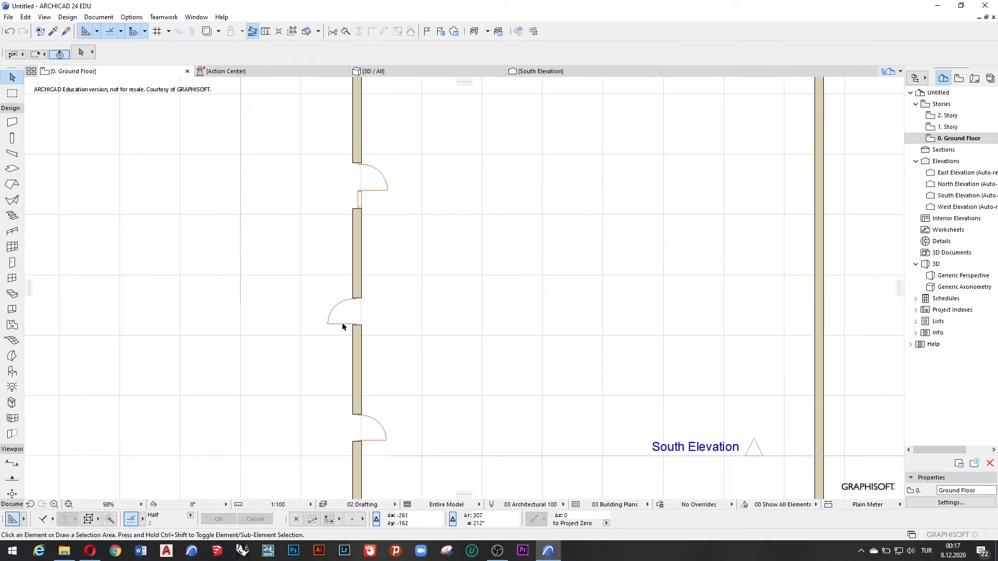
Change the middle west-wall door to the Pivot Door 24 rotating type with a height of 220 cm and clear the selection
left_click(367, 325)
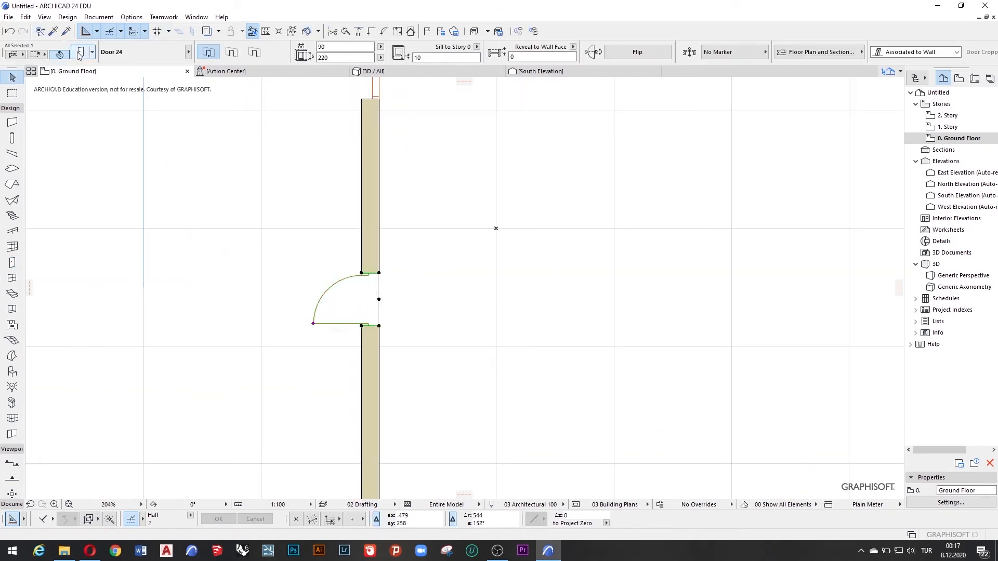
key("ctrl+t")
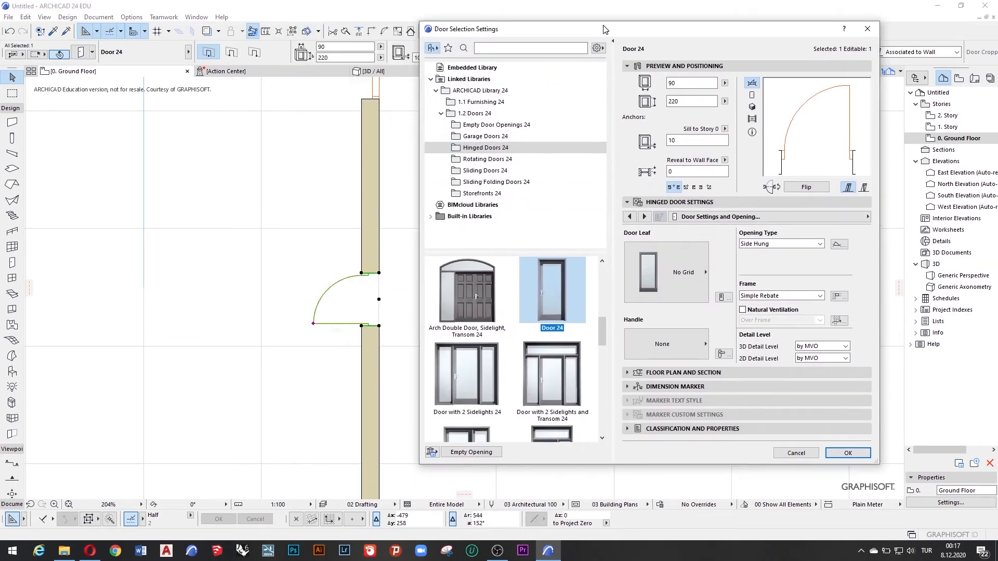
left_click(498, 153)
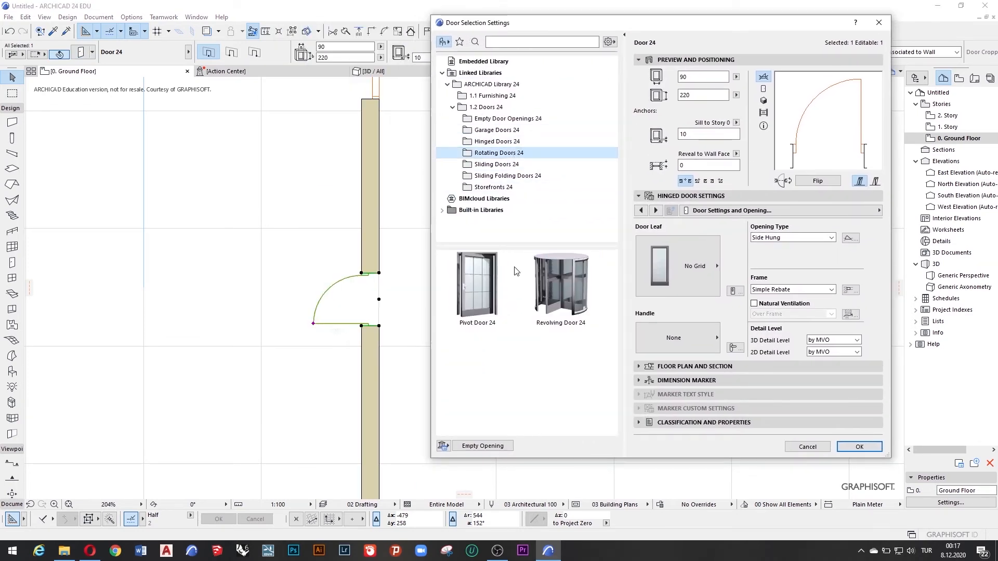
left_click(487, 294)
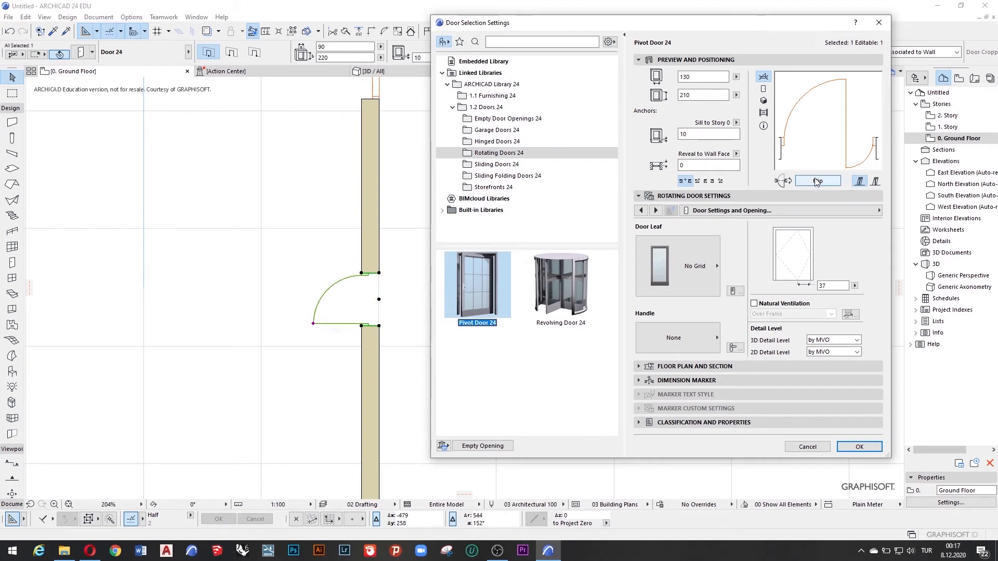
left_click(696, 95)
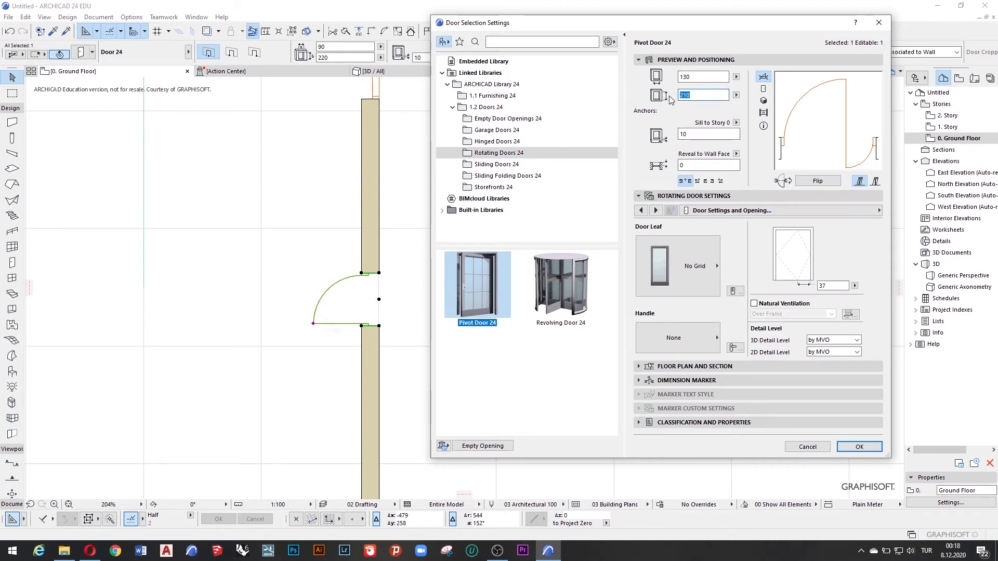
left_click(699, 77)
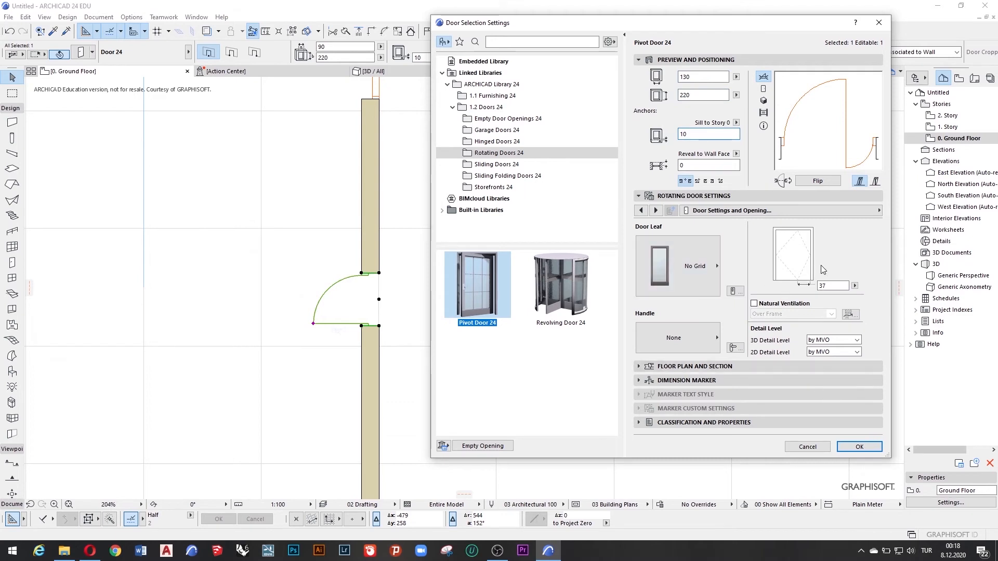
left_click(858, 447)
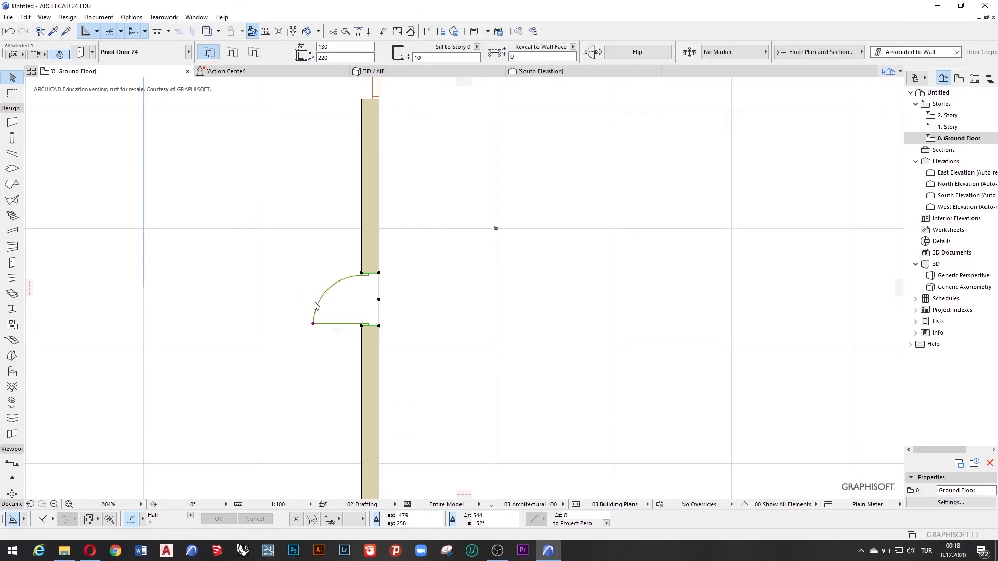
scroll(404, 282, "down", 4)
scroll(396, 302, "up", 3)
scroll(296, 426, "down", 8)
left_click(12, 77)
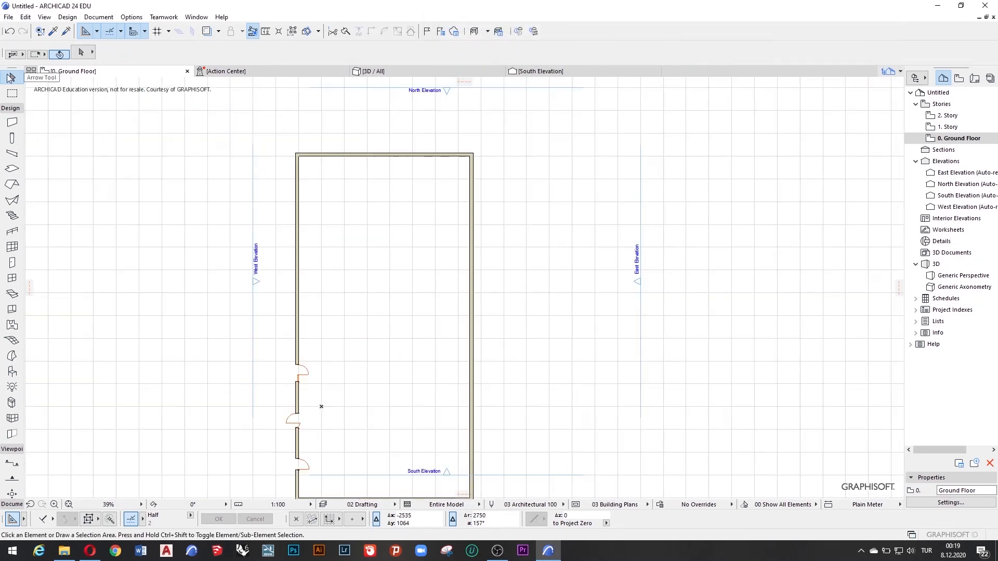
Place a Window 24 in the west wall just north of the sidelight door and leave the Window tool
left_click(14, 281)
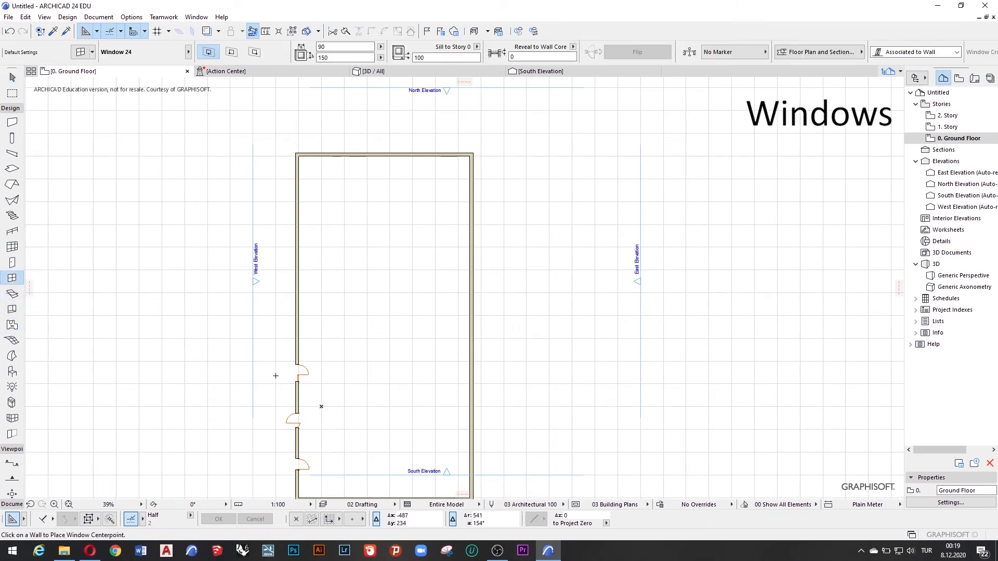
scroll(314, 330, "up", 5)
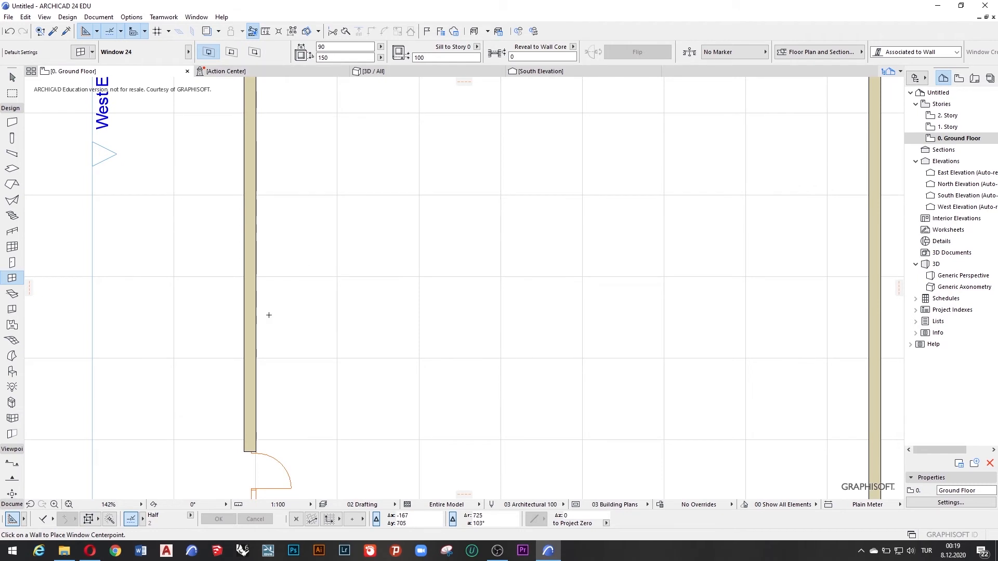
scroll(269, 315, "up", 1)
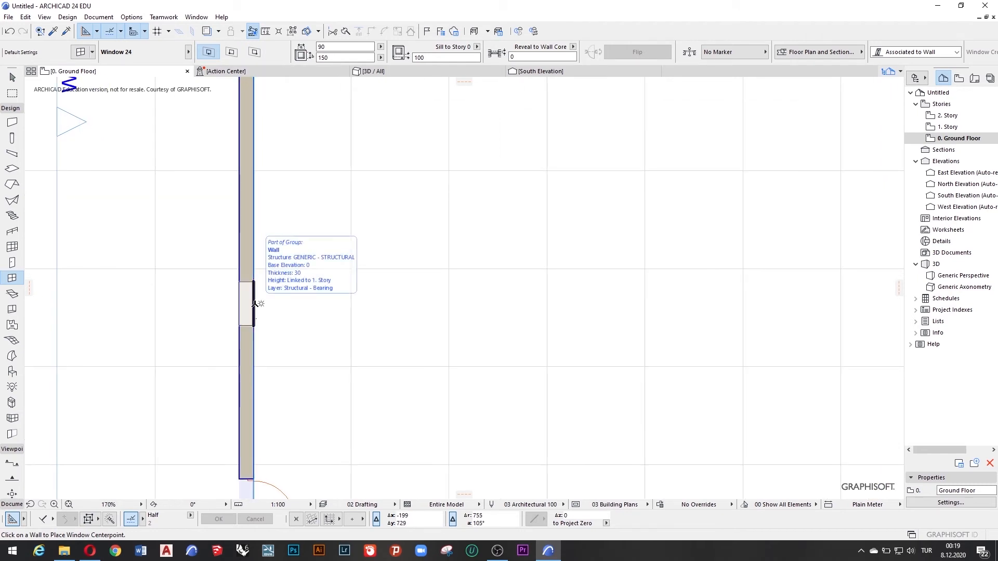
left_click(254, 280)
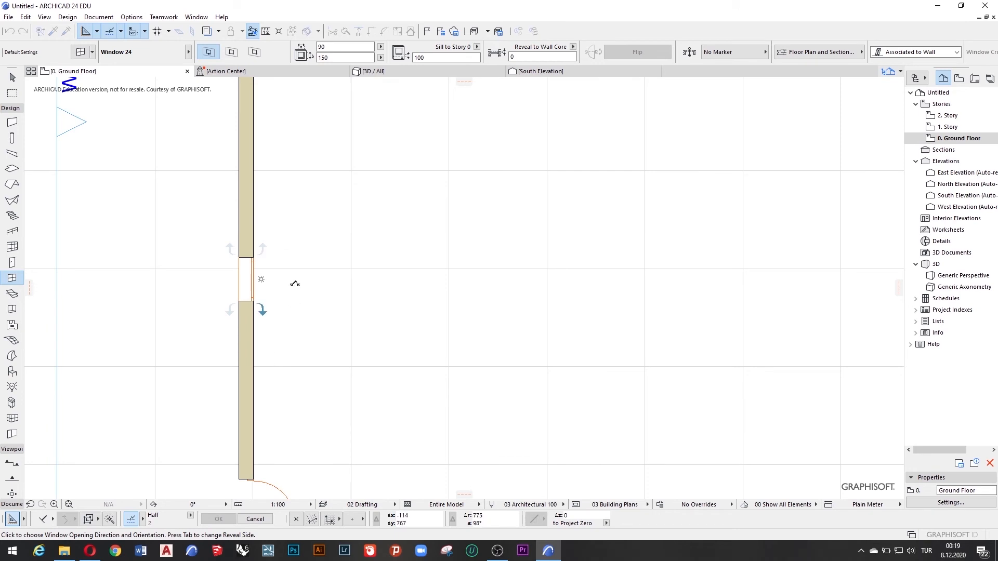
left_click(286, 312)
scroll(253, 273, "up", 2)
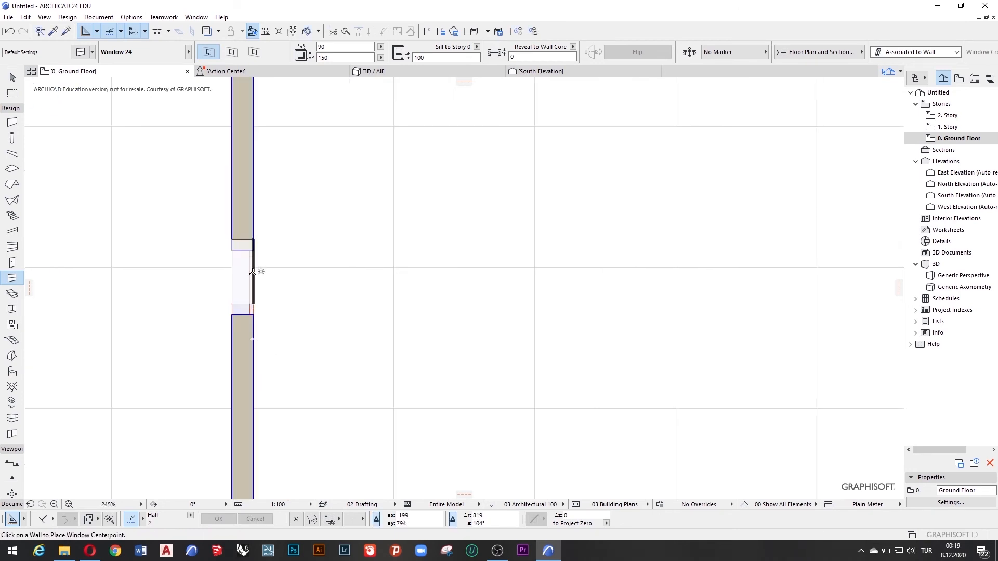
left_click(13, 77)
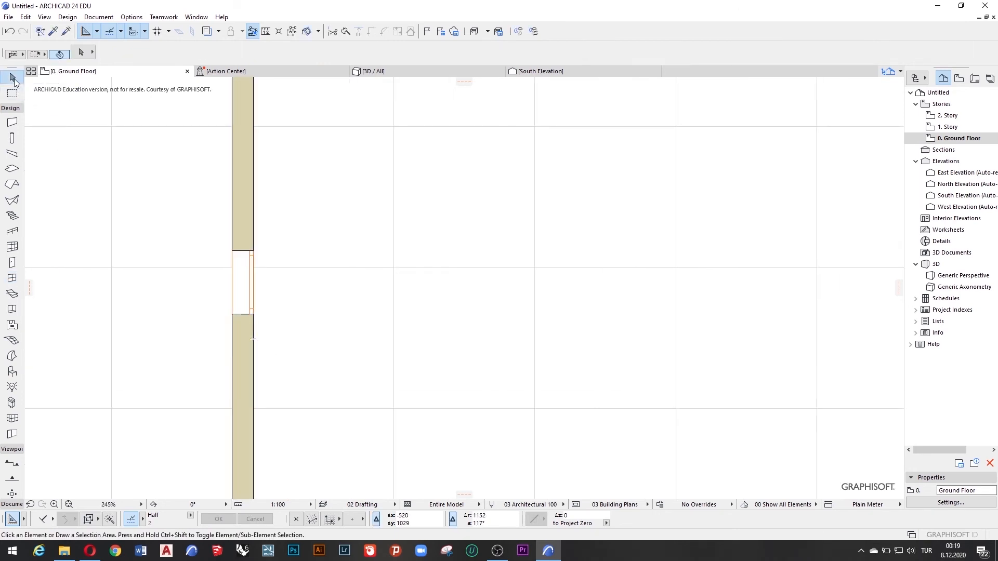
Resize the new west-wall window to 300 cm wide and 200 cm high
left_click(250, 259)
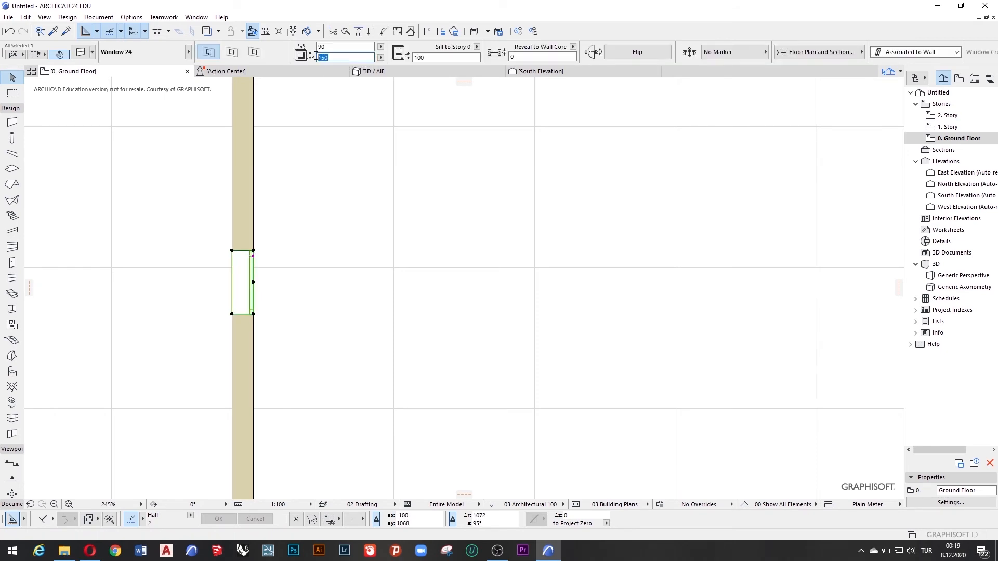
left_click(318, 58)
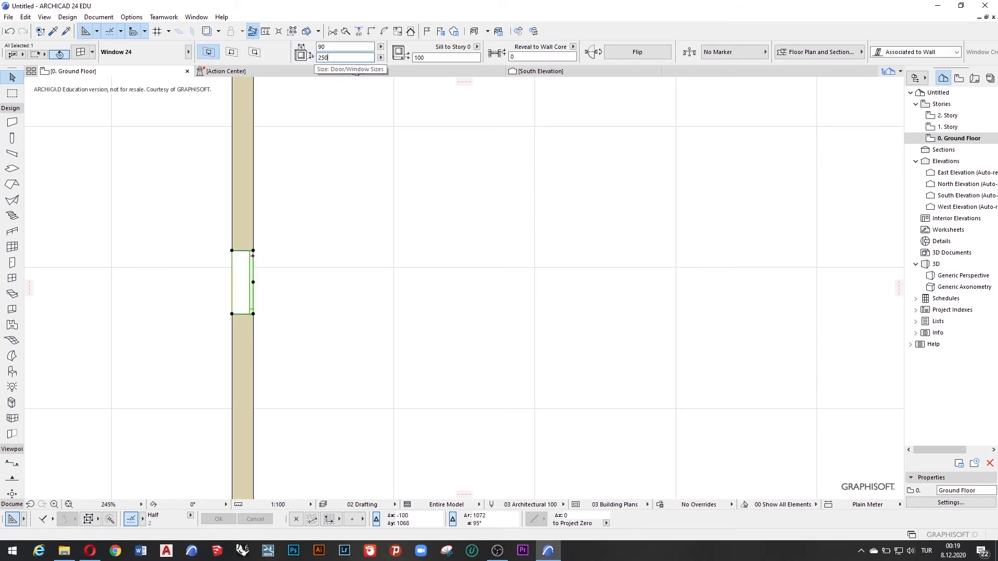
scroll(257, 279, "down", 3)
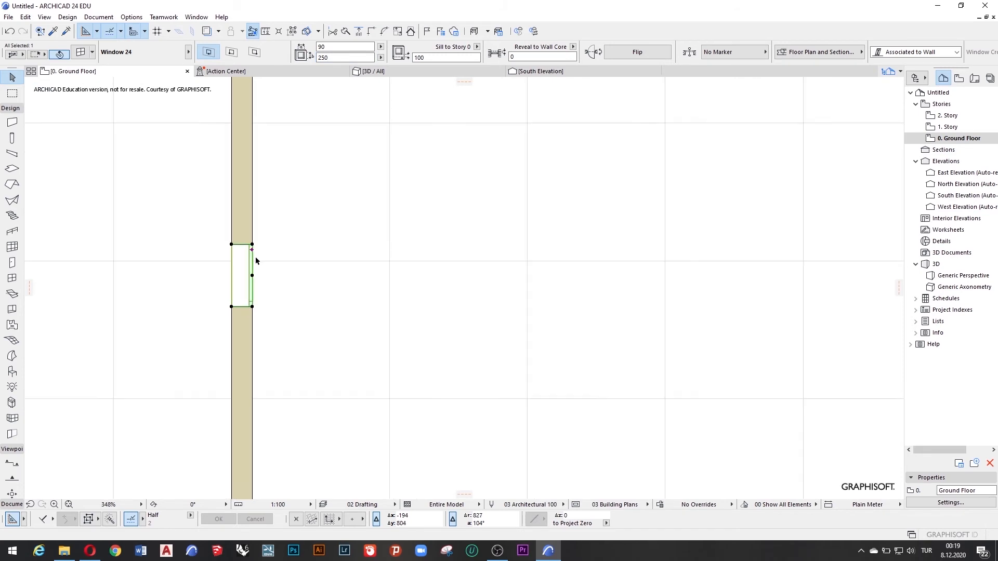
scroll(258, 276, "up", 4)
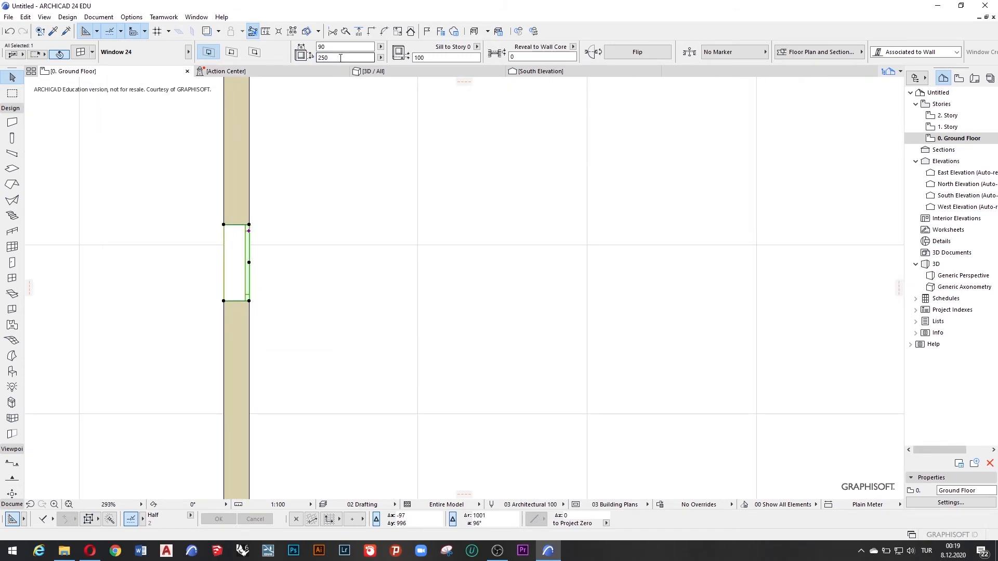
left_click(340, 58)
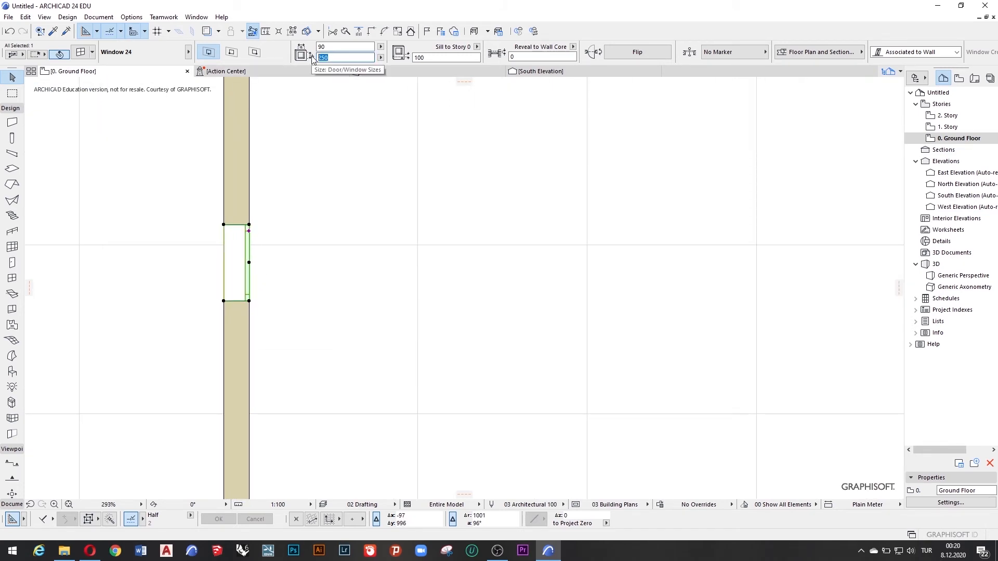
left_click_drag(332, 47, 304, 46)
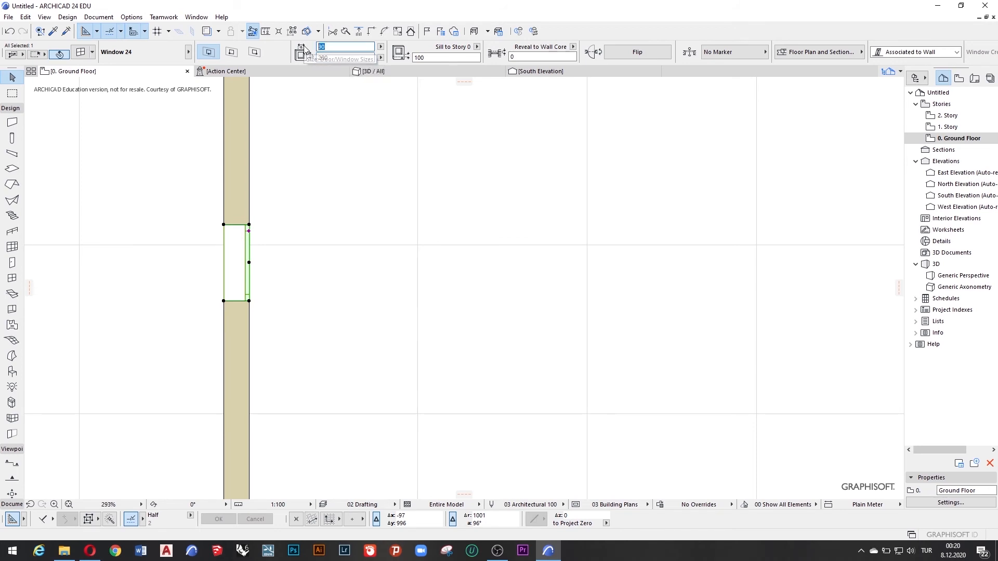
type("300")
key("Return")
scroll(258, 270, "down", 10)
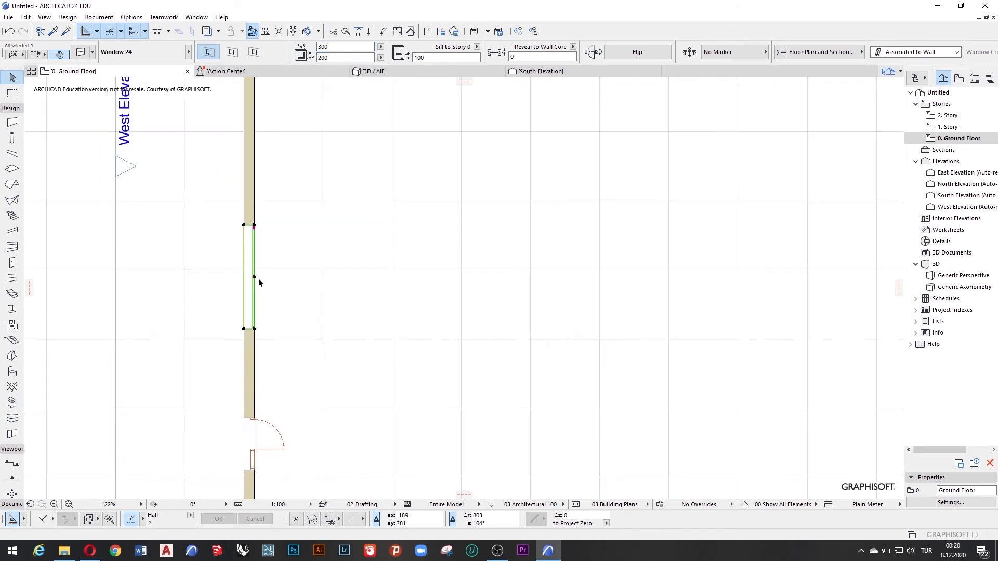
scroll(267, 214, "up", 5)
scroll(266, 214, "down", 1)
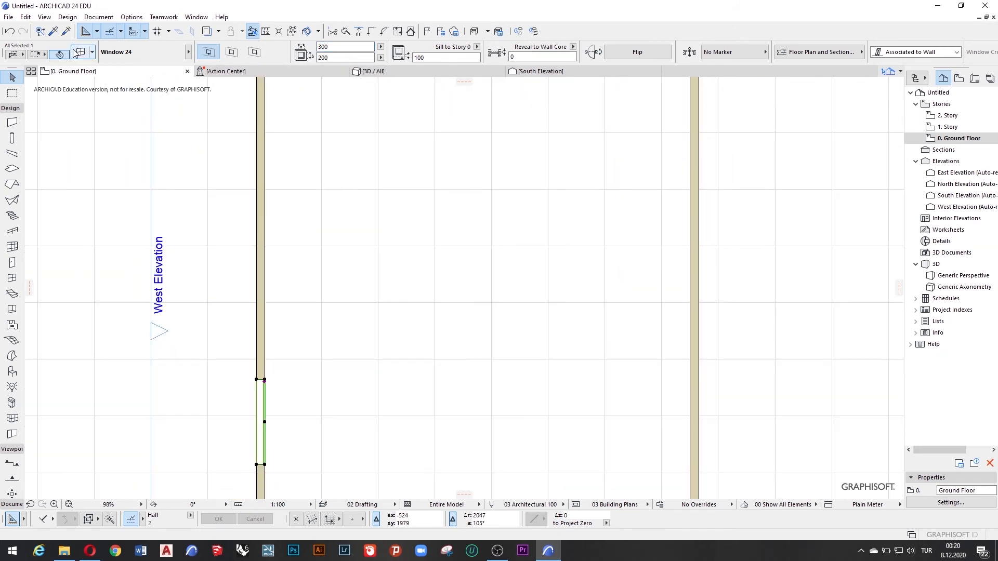
Change the selected window to the Double Sash Window 24 type with a width of 200 cm and a height of 150 cm
key("ctrl+t")
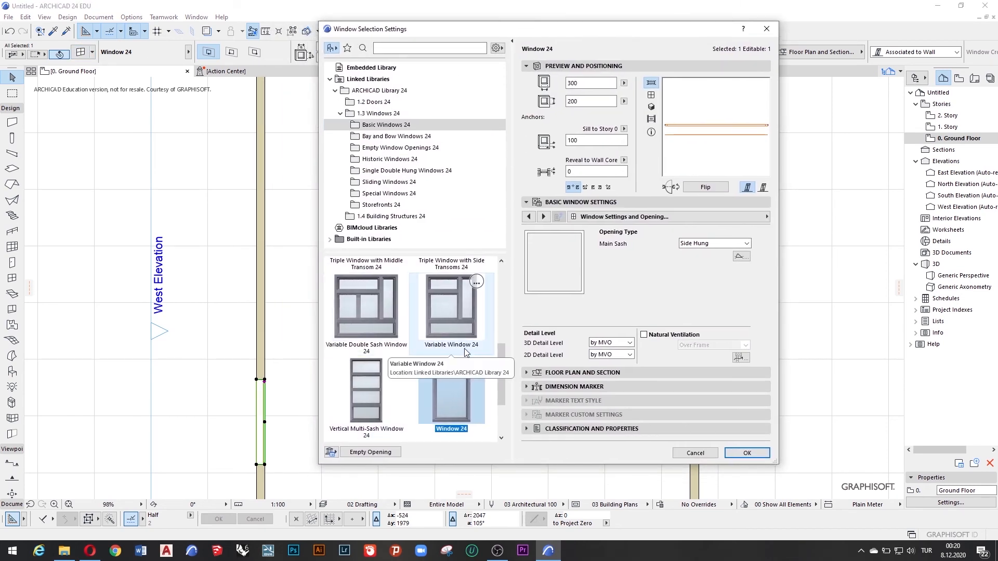
scroll(447, 395, "down", 2)
scroll(431, 343, "up", 2)
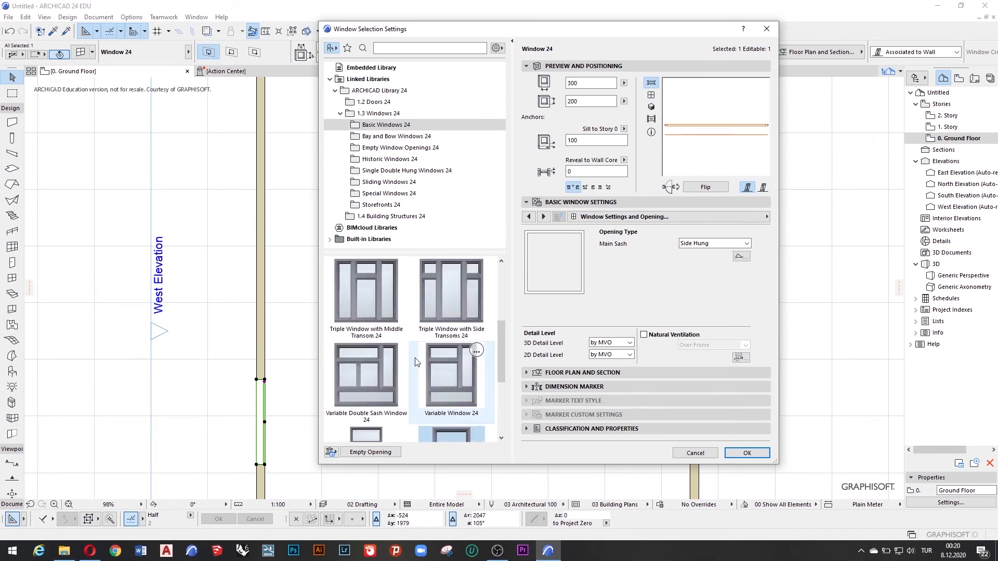
scroll(421, 358, "down", 1)
scroll(416, 363, "up", 2)
scroll(416, 363, "up", 1)
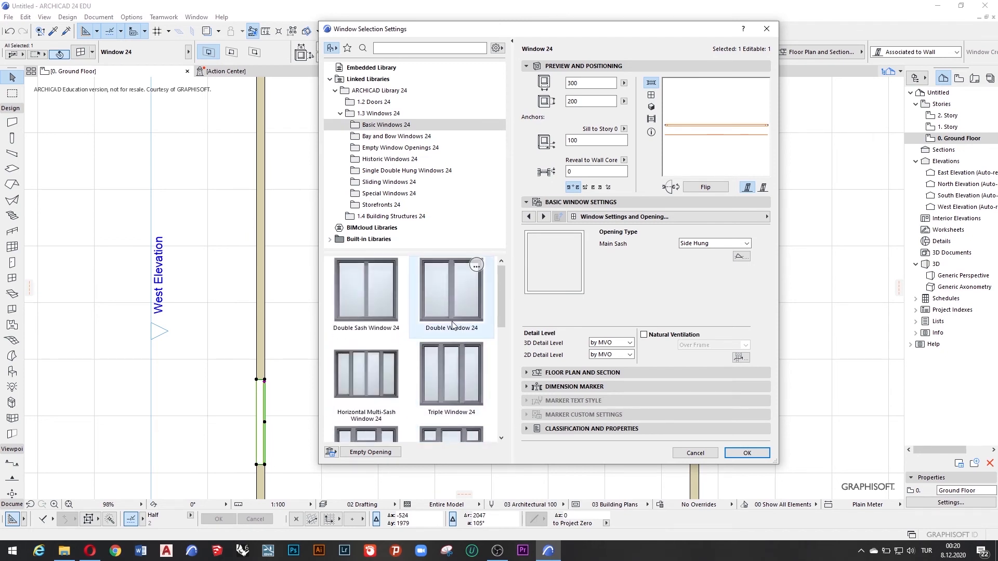
left_click(366, 297)
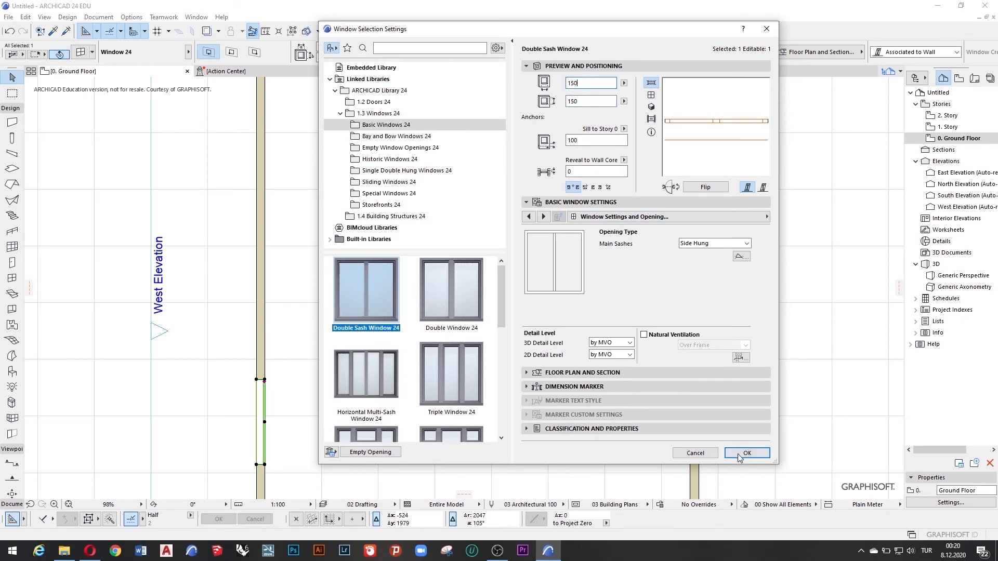
left_click(747, 453)
left_click(260, 427)
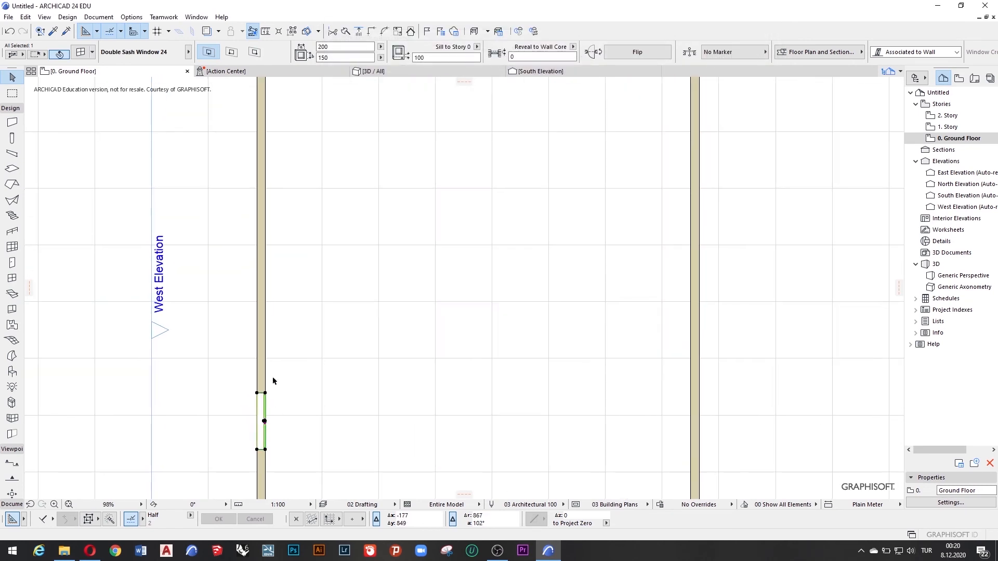
Show the building in 3D and examine the west wall's doors and windows from outside at several angles
key("F3")
scroll(363, 306, "down", 1)
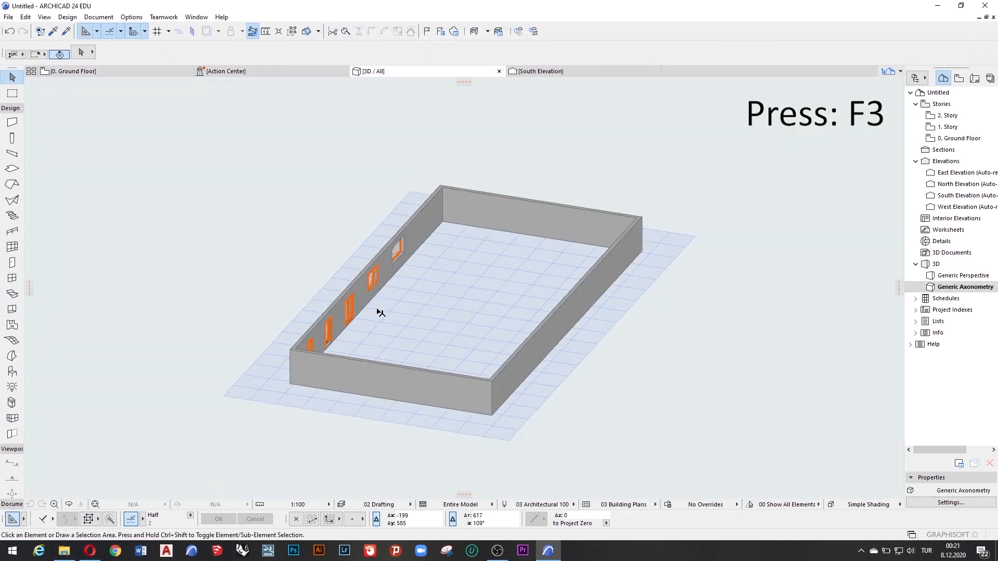
key("o")
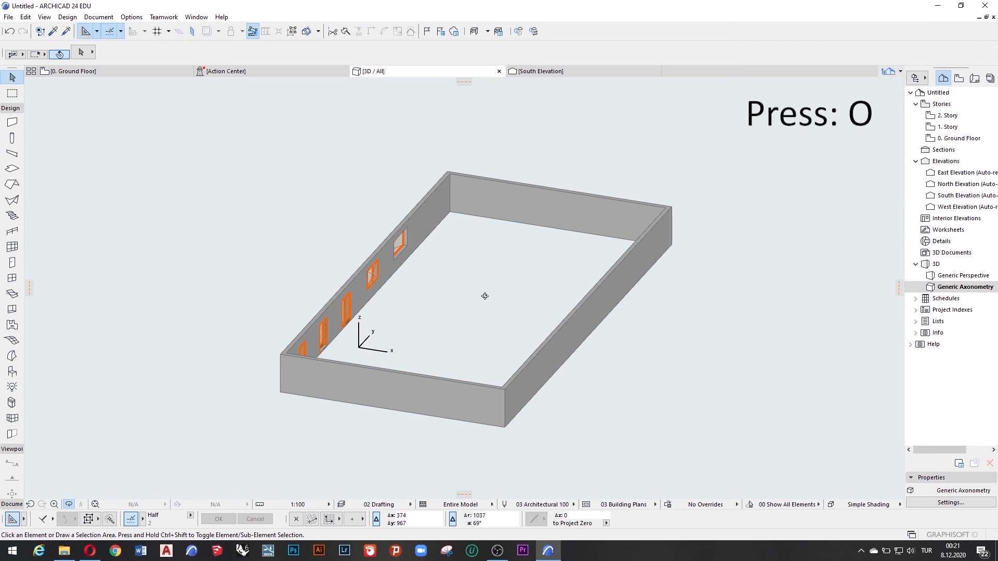
left_click_drag(485, 296, 678, 365)
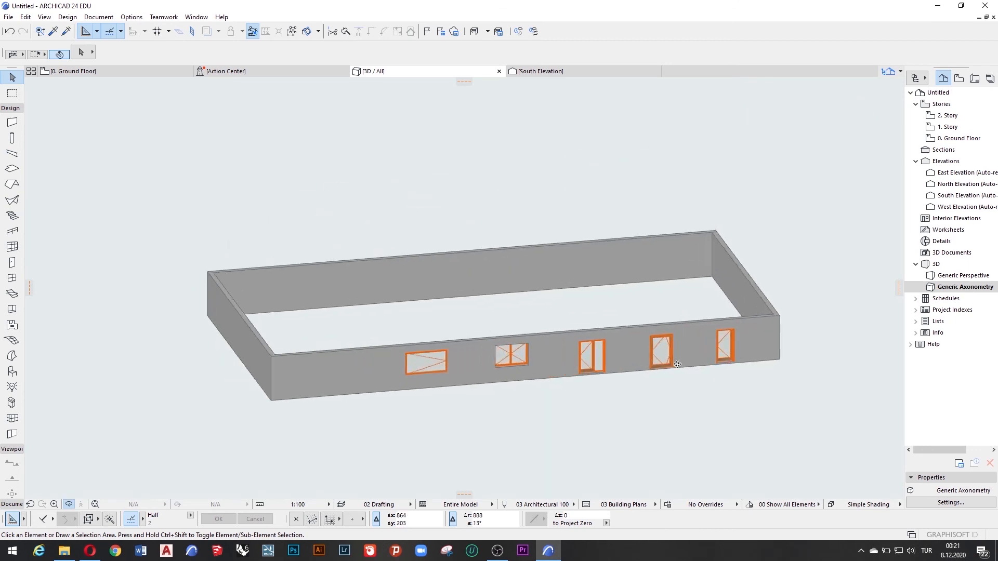
middle_click_drag(677, 364, 637, 356)
scroll(637, 359, "up", 1)
left_click_drag(551, 371, 672, 334)
scroll(673, 334, "up", 7)
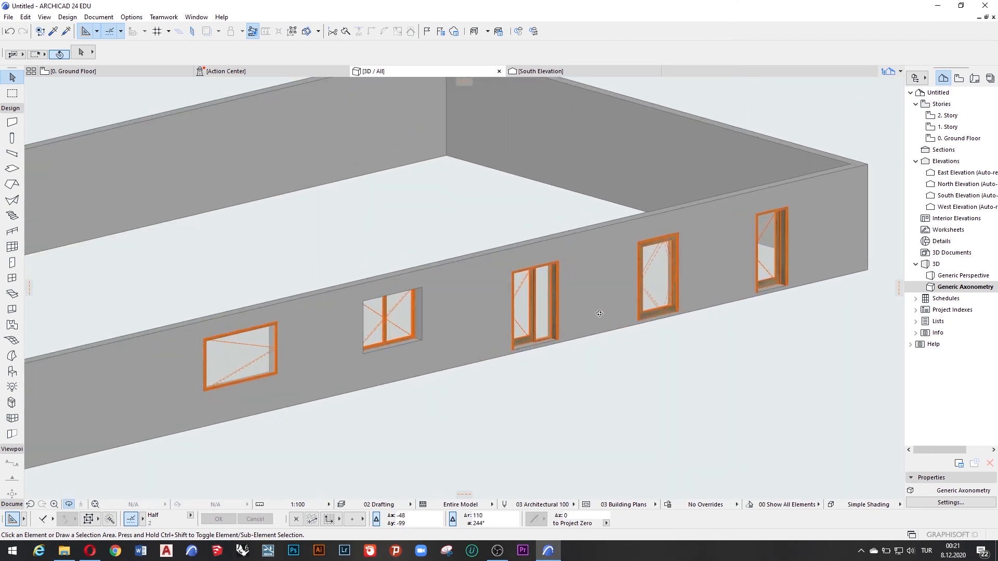
scroll(520, 314, "down", 1)
scroll(523, 315, "up", 2)
left_click_drag(566, 397, 282, 396)
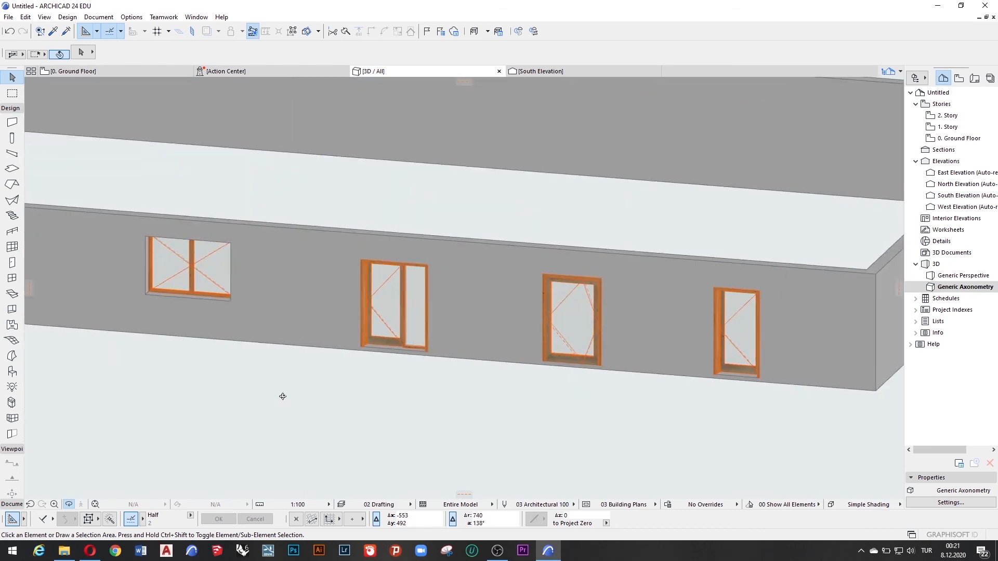
scroll(356, 366, "down", 2)
middle_click_drag(356, 366, 410, 343)
left_click_drag(410, 343, 492, 354)
mouse_move(491, 355)
middle_mouse_down()
mouse_move(421, 346)
mouse_move(508, 366)
middle_mouse_up()
scroll(425, 237, "up", 1)
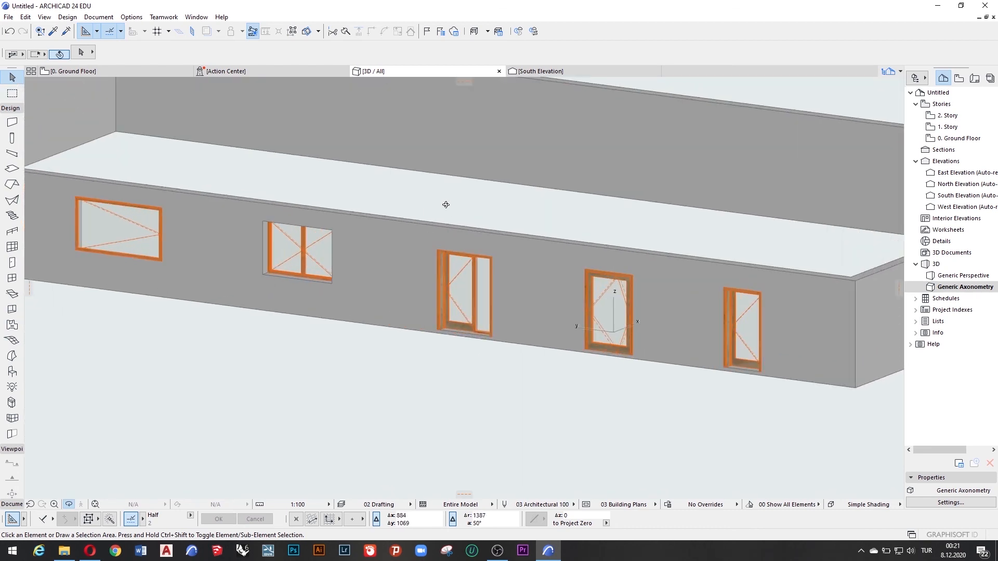
Set the width of the northernmost west-wall window to 300 cm in the 3D view
left_click(122, 222)
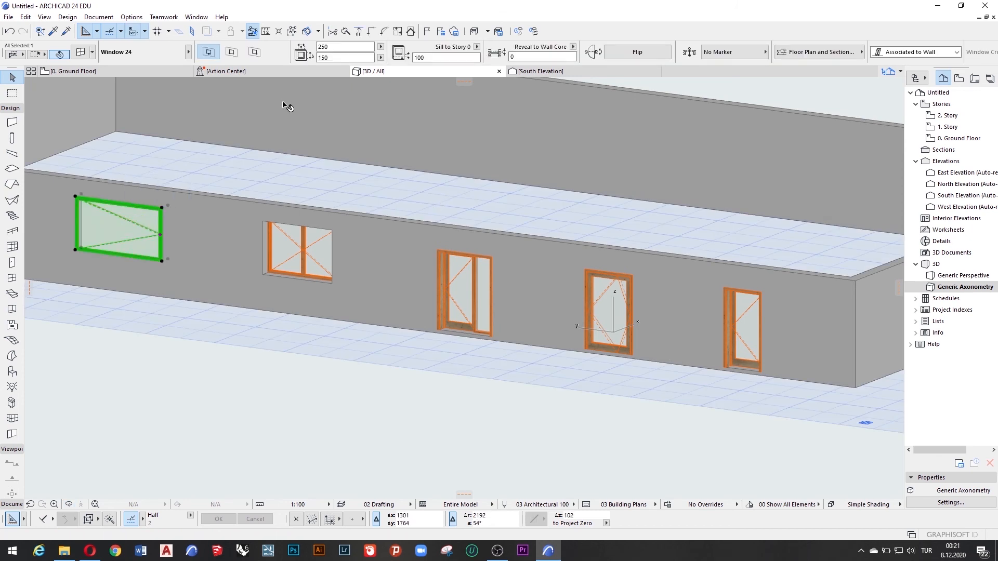
key("Return")
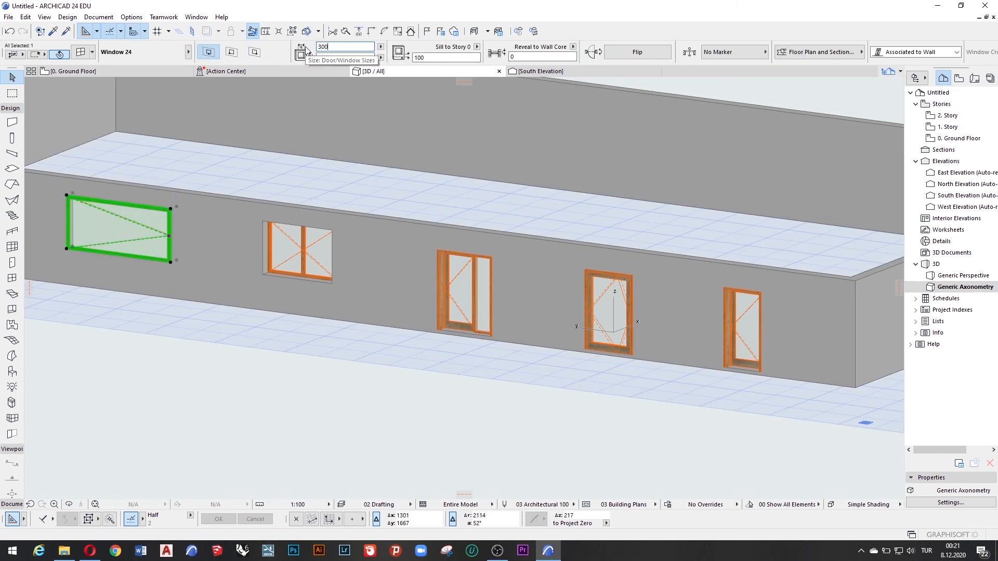
Set the double sash window's height to 200 cm and its sill height to 50 cm
left_click(311, 252)
key("Tab")
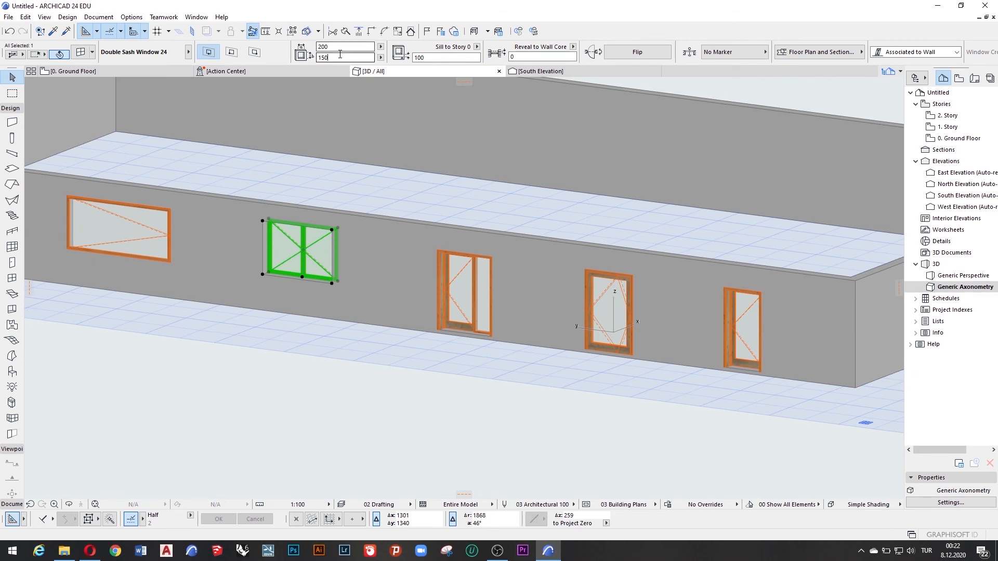
key("Return")
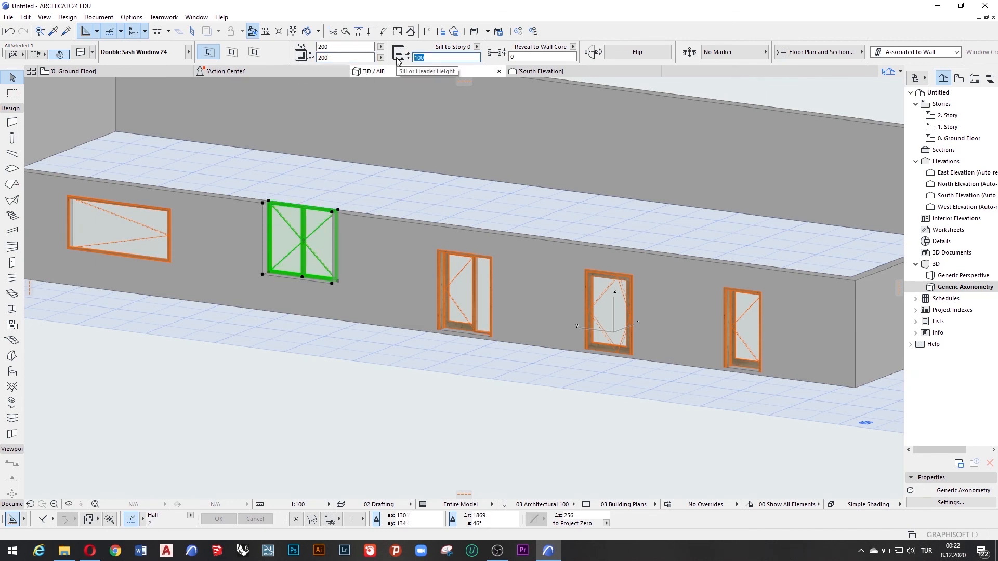
type("50")
key("Return")
Set the width of the door with the sidelight to 200 cm and clear the selection
left_click(492, 278)
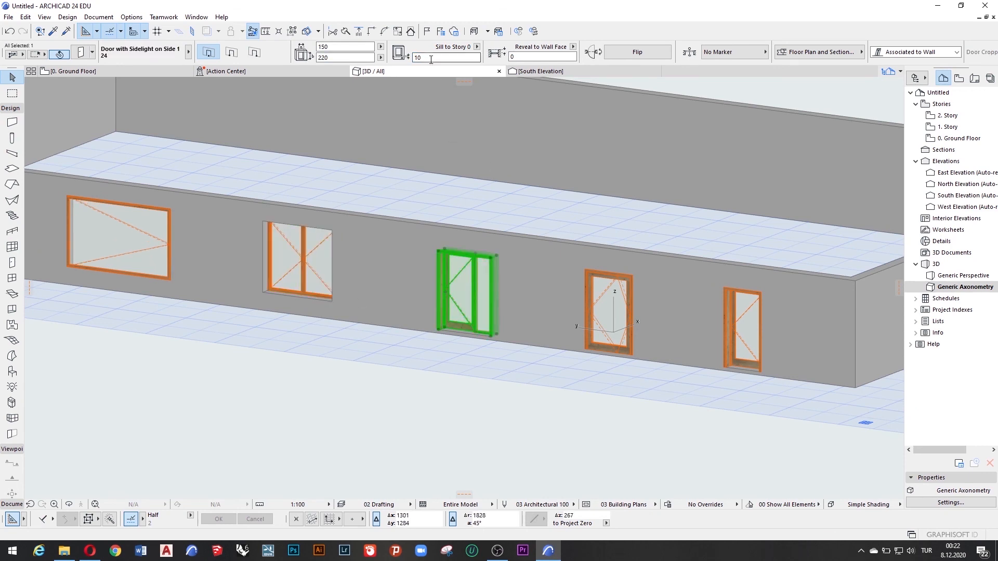
left_click(341, 57)
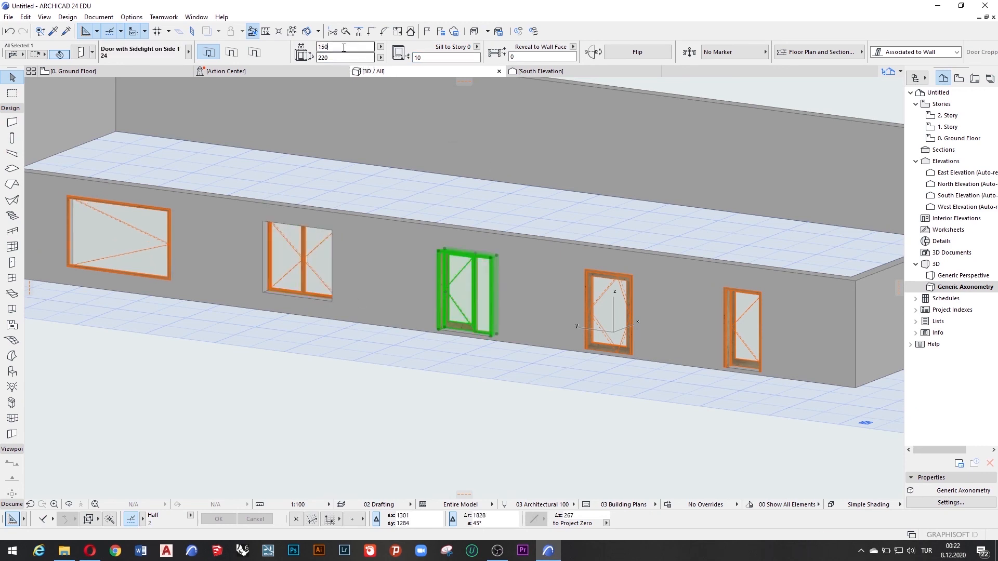
left_click_drag(341, 47, 300, 47)
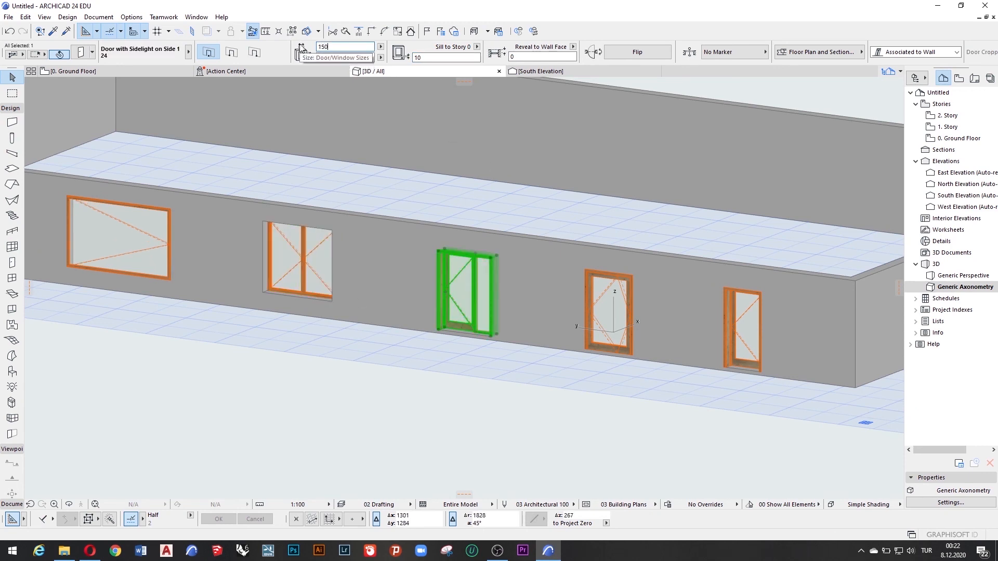
type("200")
key("Return")
left_click(342, 47)
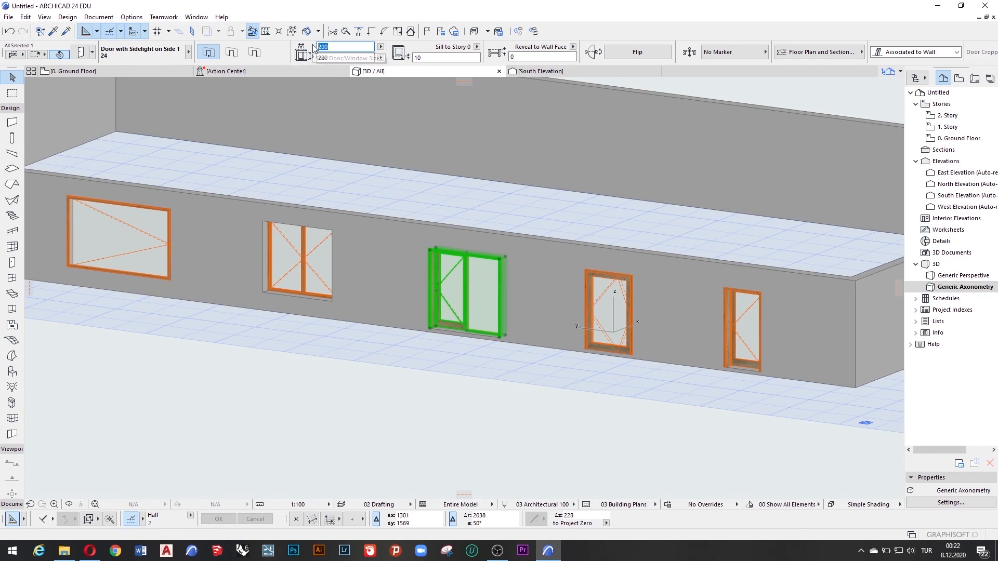
key("Return")
key("Escape")
Look over the edited openings in 3D and return to the ground floor plan
scroll(619, 360, "down", 2)
middle_click_drag(312, 208, 795, 304, "shift")
key("F2")
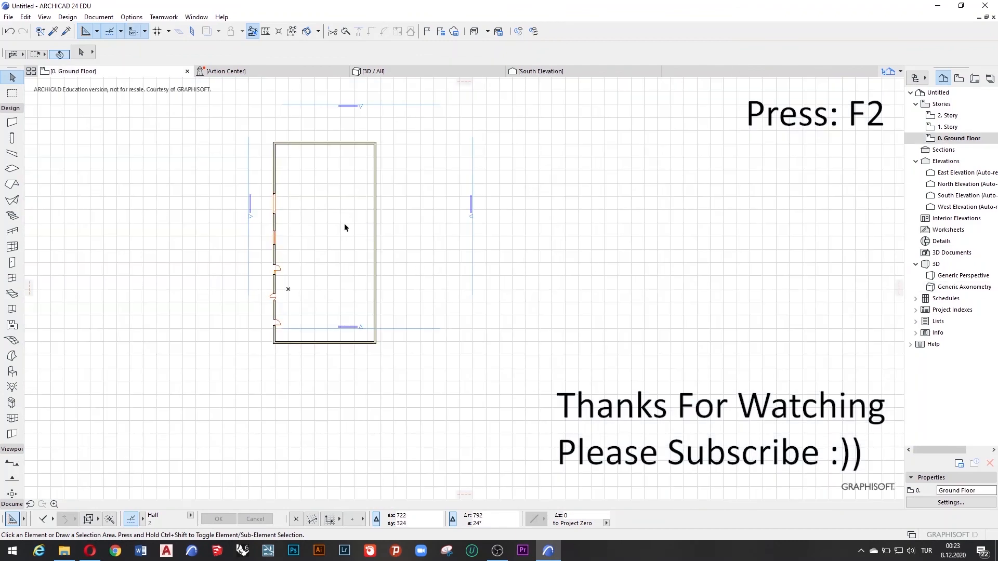